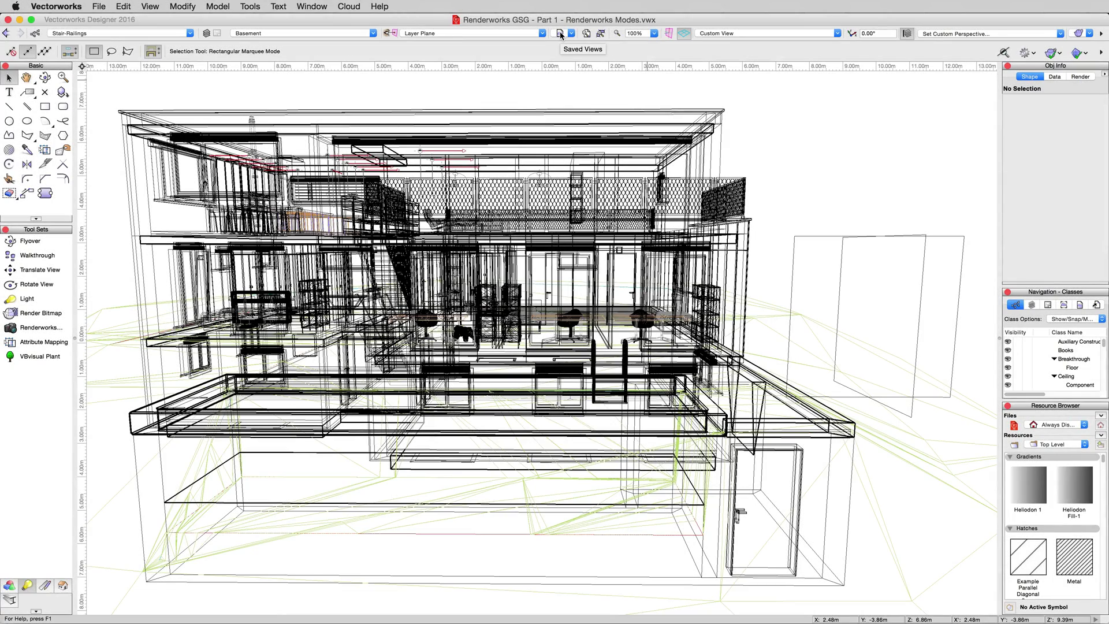
- Restore the saved view '2.0 Renderworks Modes' from the Saved Views list
click(560, 33)
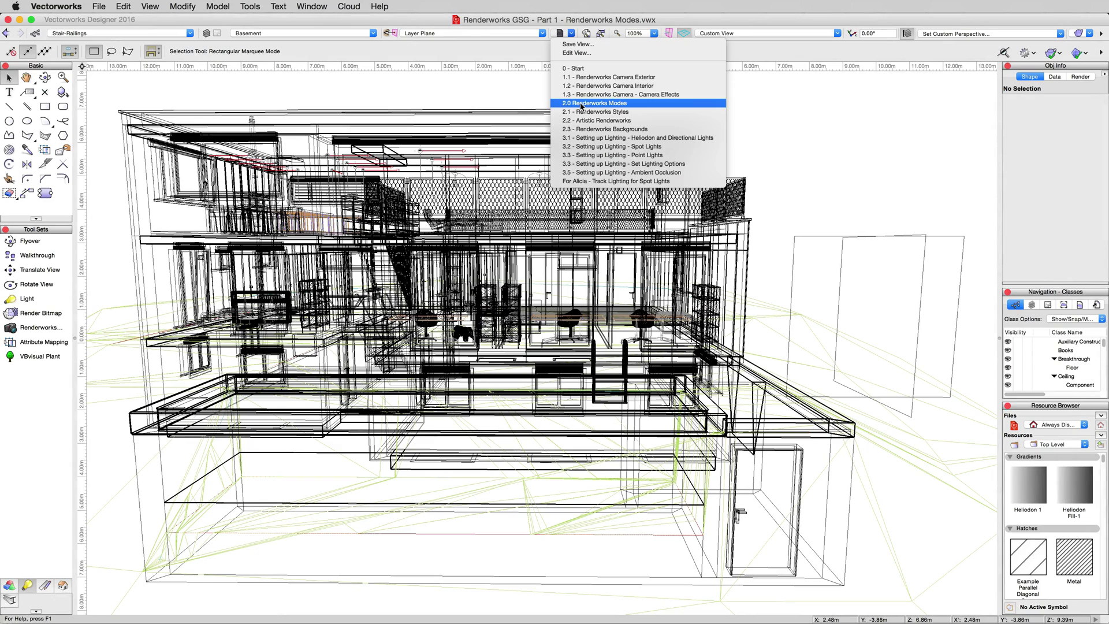
click(581, 104)
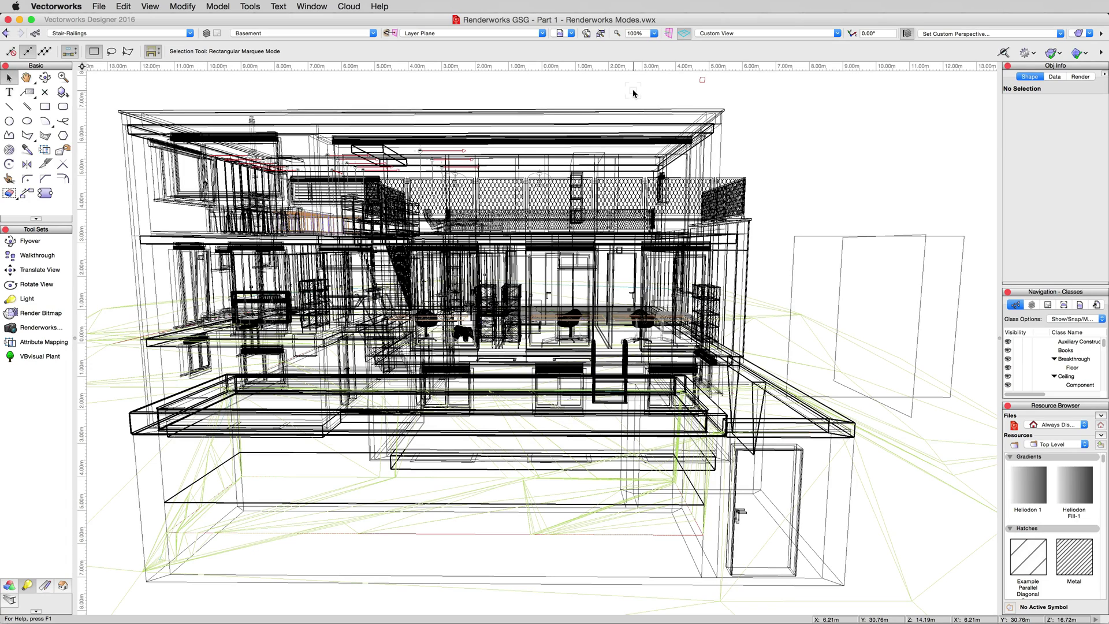
- Walk the camera forward toward the house with the Walkthrough tool, then return to Selection
click(29, 256)
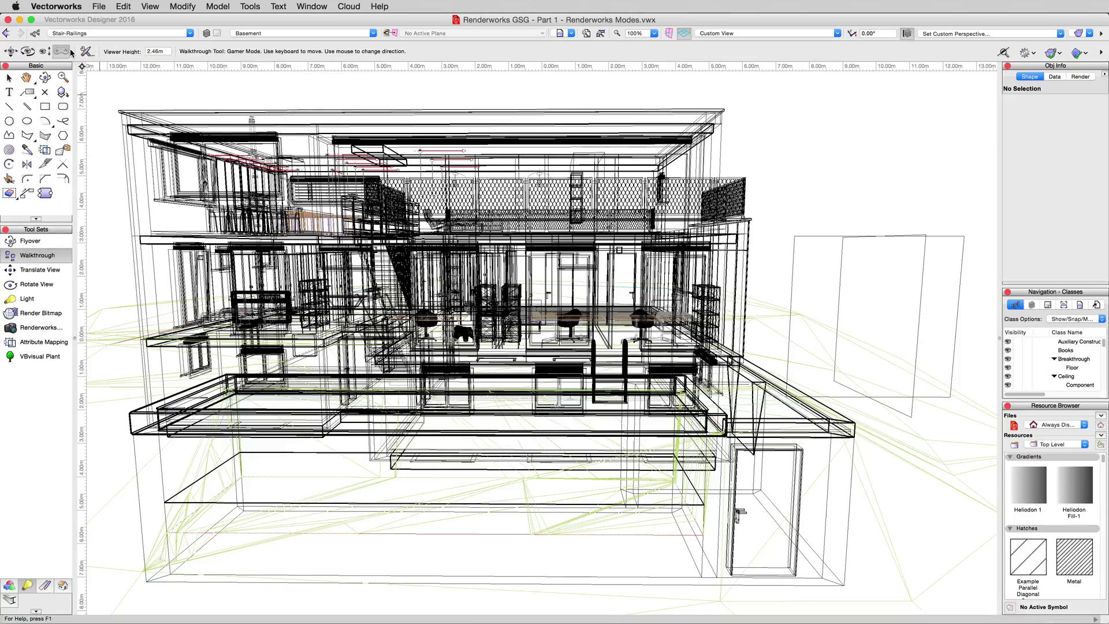
click(482, 335)
key(Up)
key(Up)
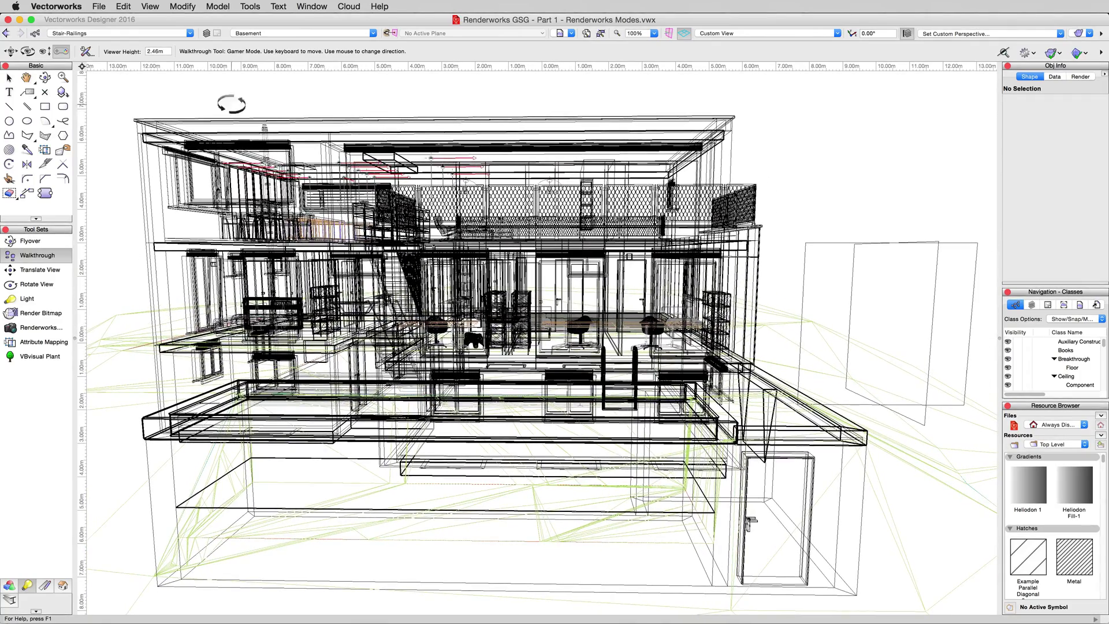
click(8, 77)
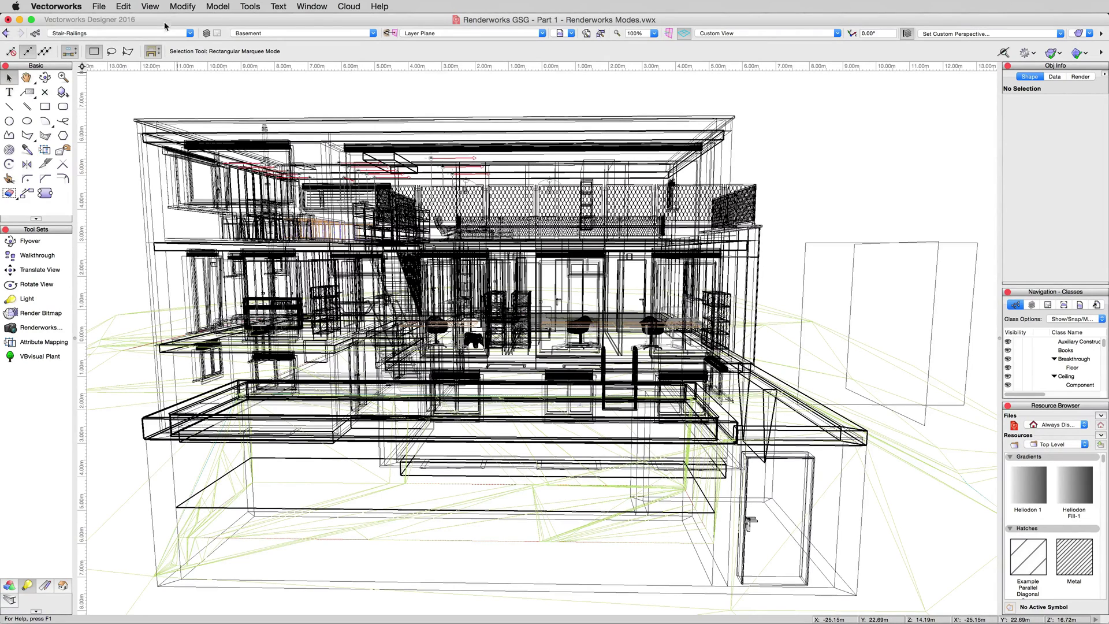
- Set View > Rendering to OpenGL to show the textured house, grass and tree
click(150, 6)
mouse_move(208, 77)
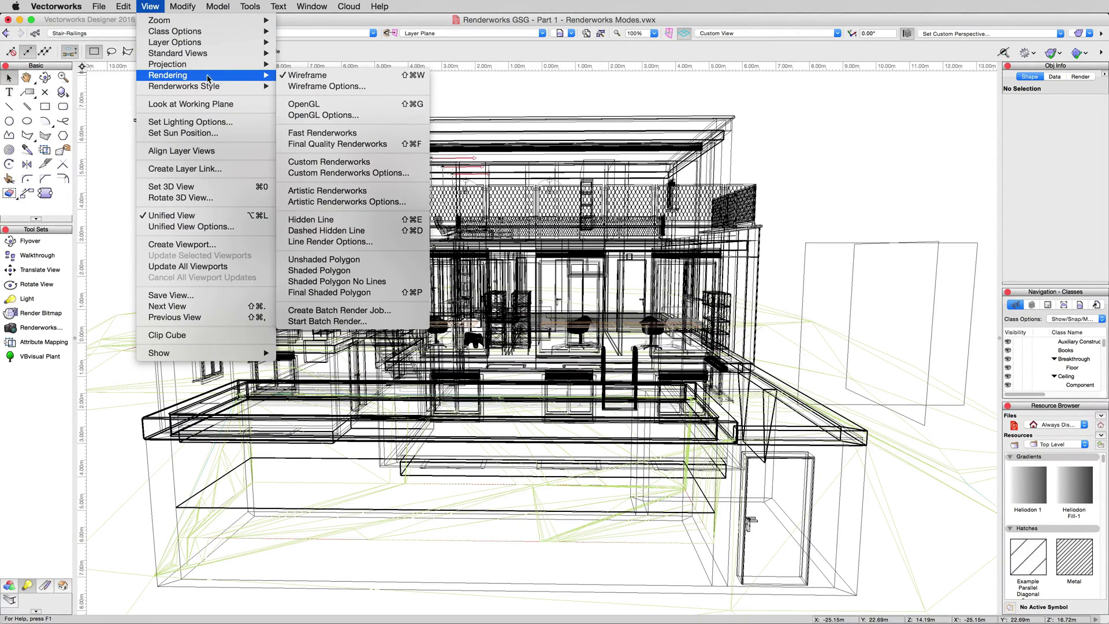
click(312, 104)
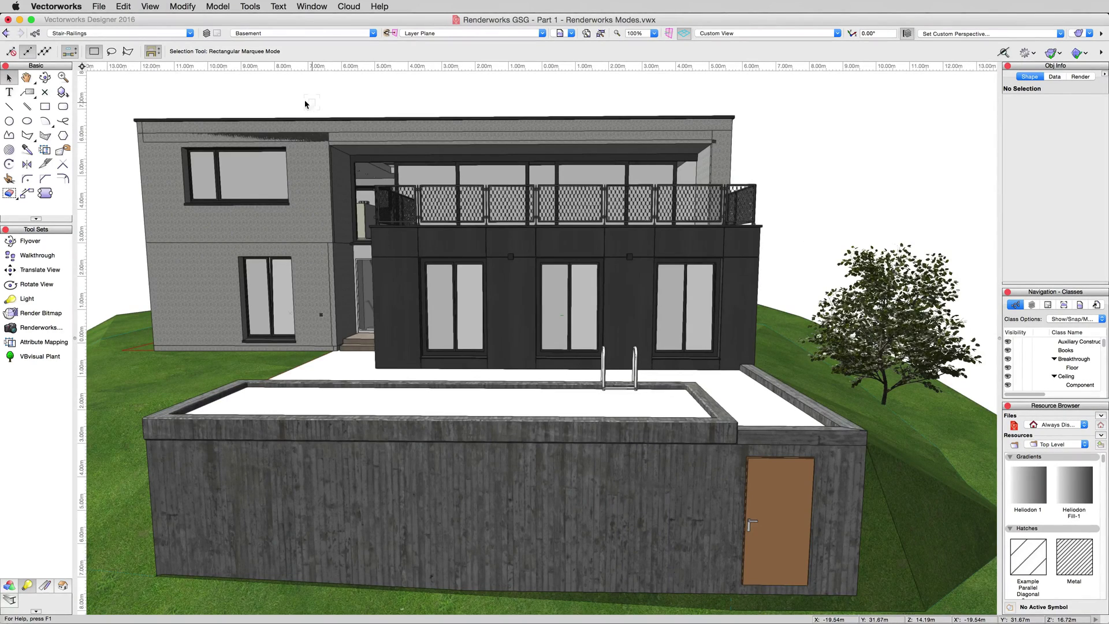
- Switch the house to Wireframe rendering, then back to OpenGL
click(150, 6)
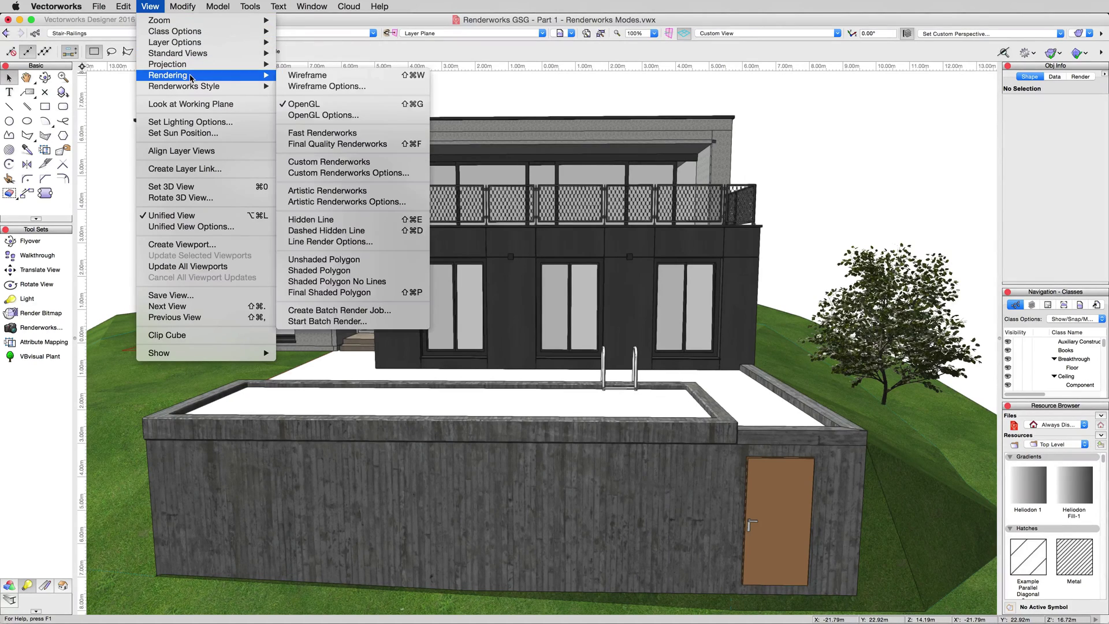
click(300, 77)
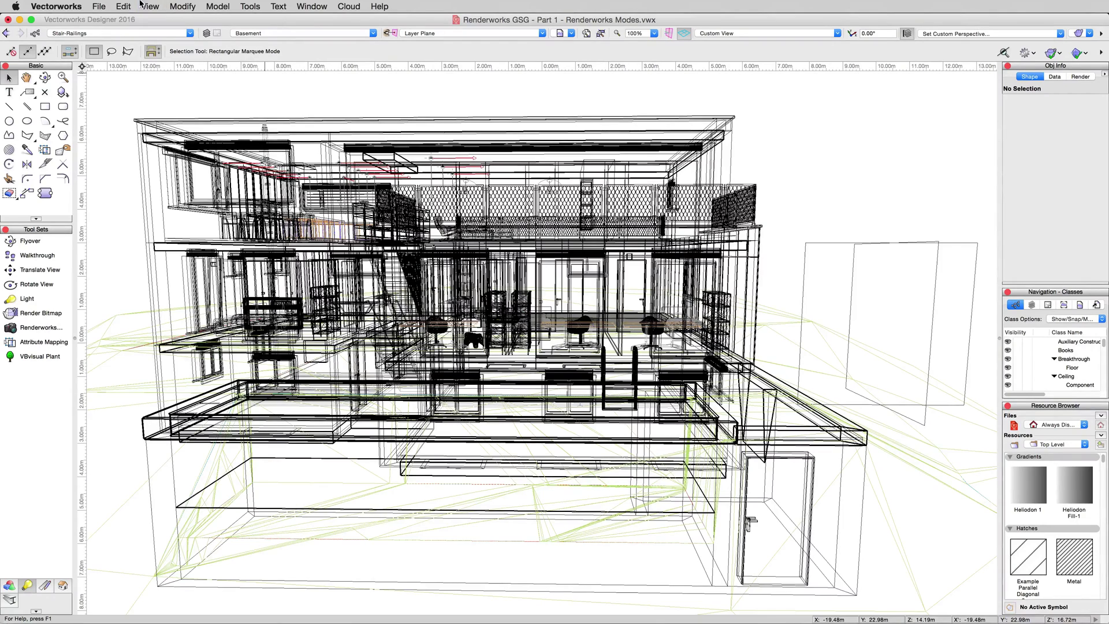
click(150, 6)
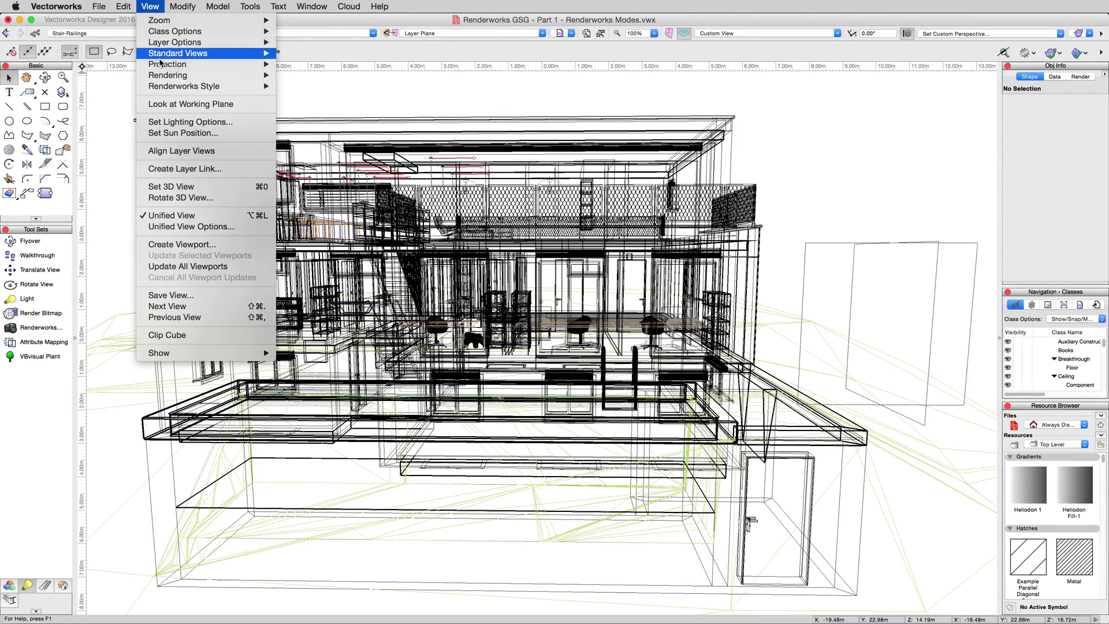
mouse_move(179, 77)
click(307, 104)
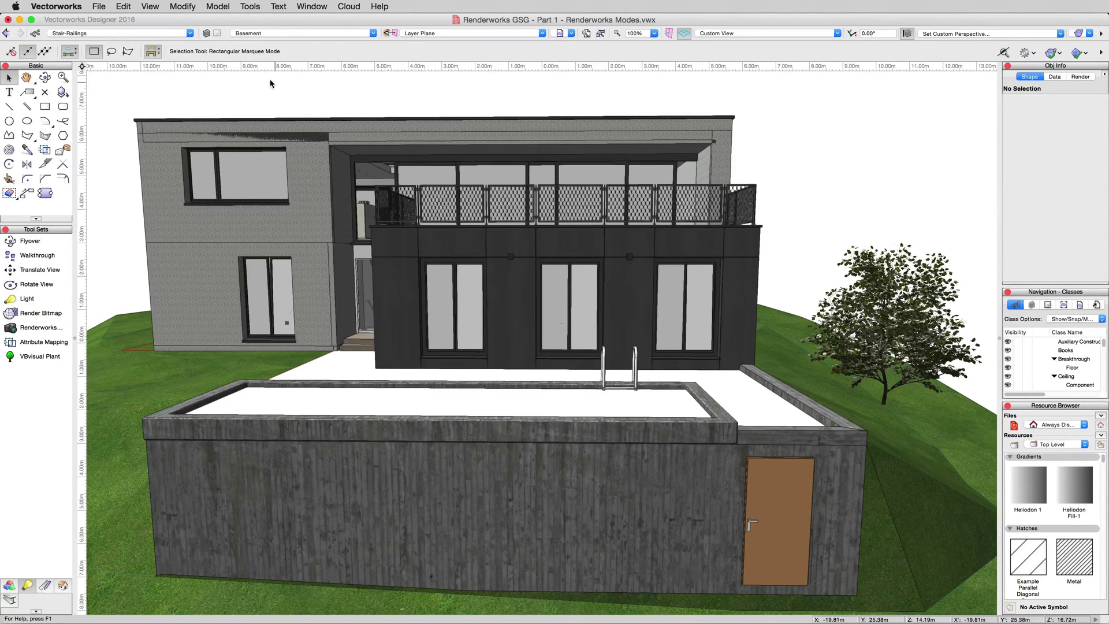
- Bring up the render-mode quick list from the Render Mode button
click(150, 6)
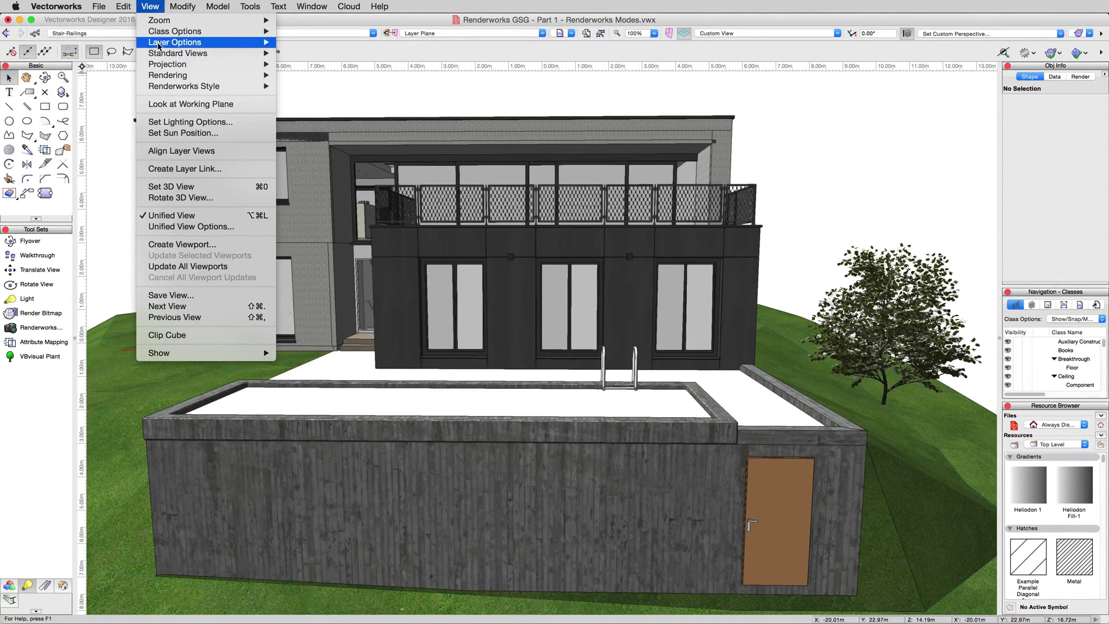
mouse_move(186, 77)
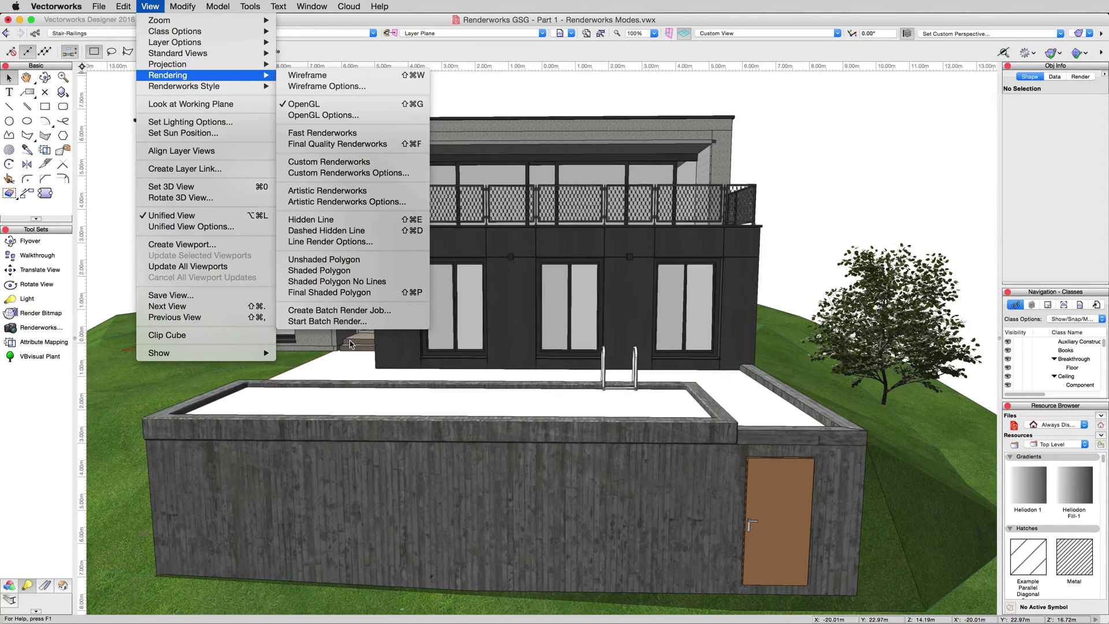
click(893, 133)
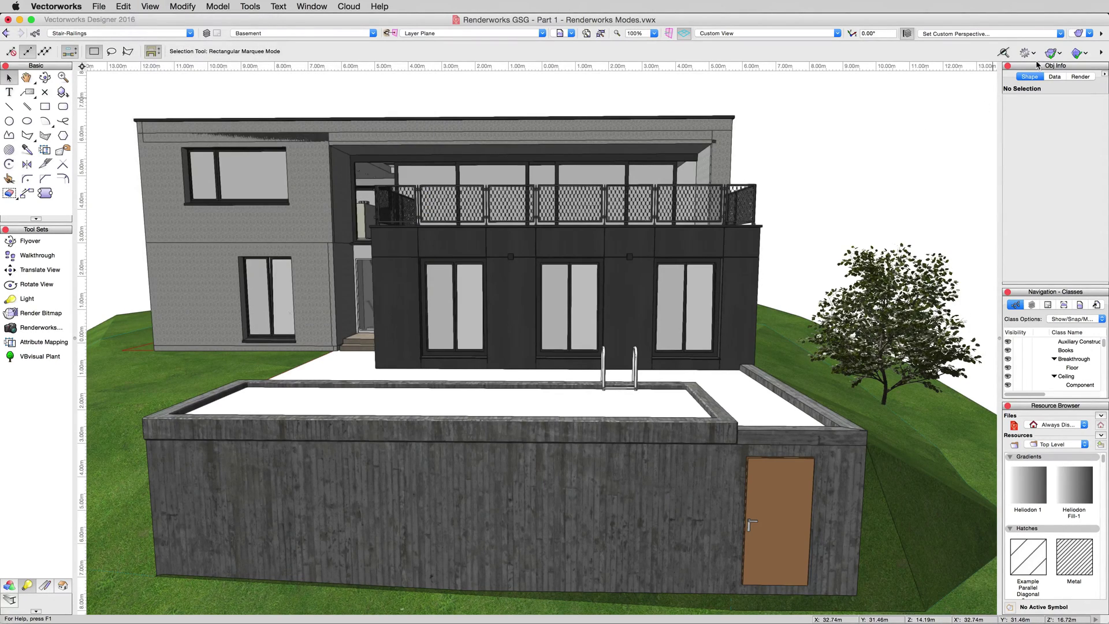
click(1080, 34)
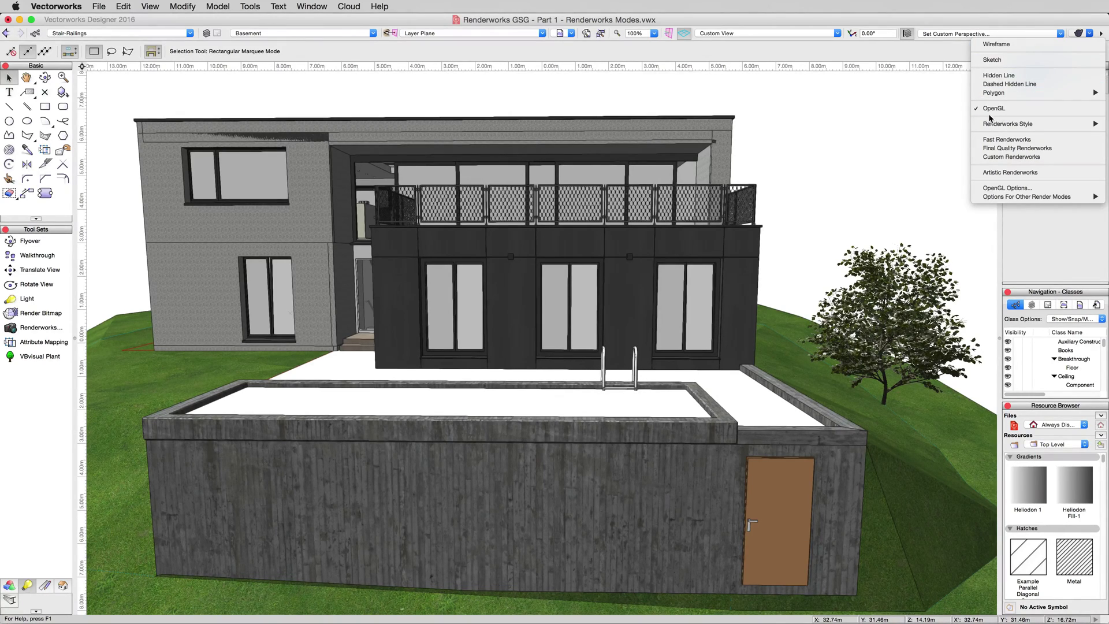
- Switch the house to Wireframe from the Render Mode popup, then back to OpenGL
click(1002, 45)
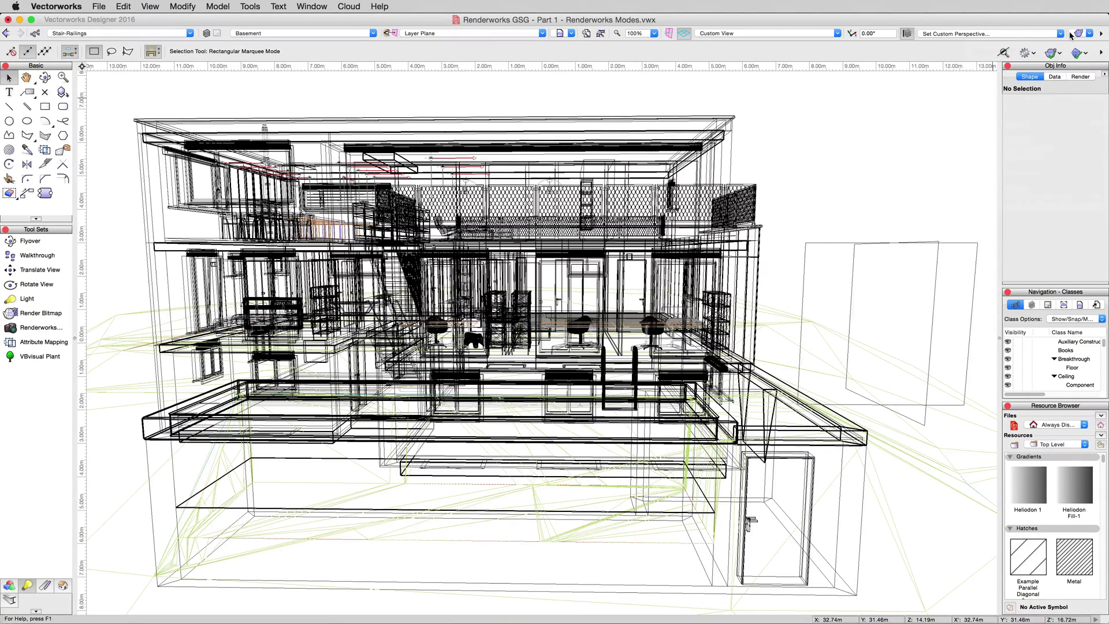
click(1080, 34)
mouse_move(1018, 196)
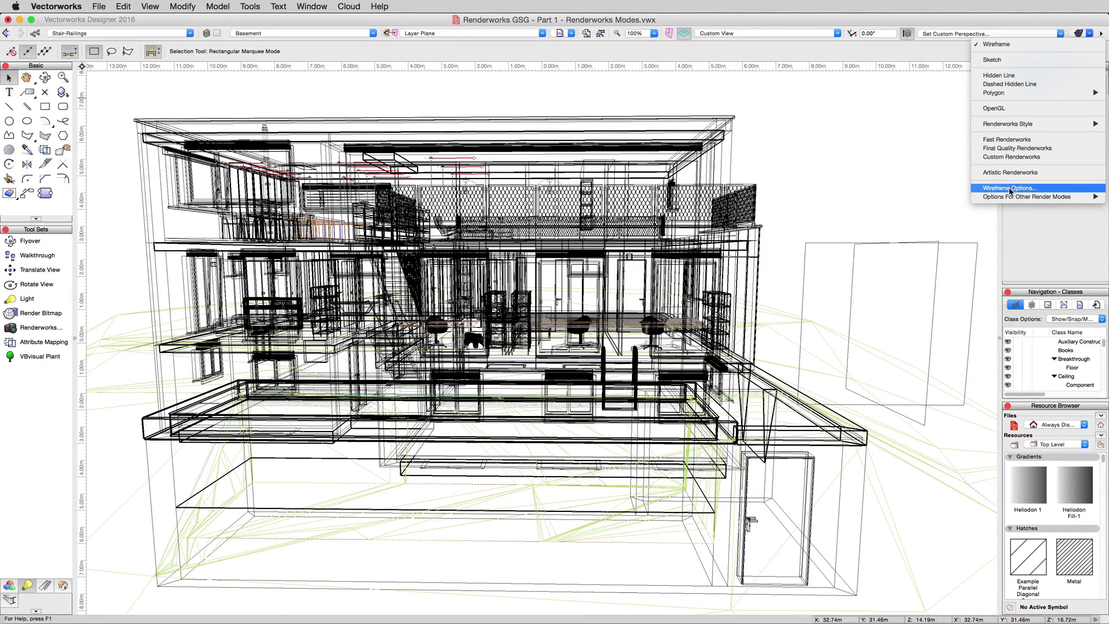
click(1026, 108)
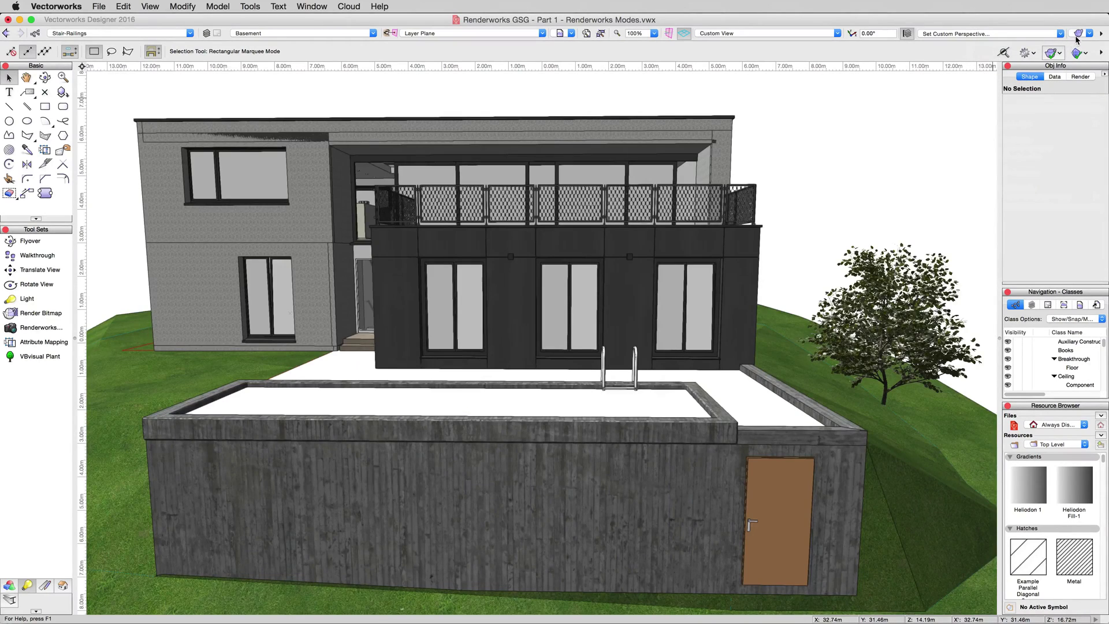
- Review Options For Other Render Modes, then dismiss the popup unchanged
click(1077, 35)
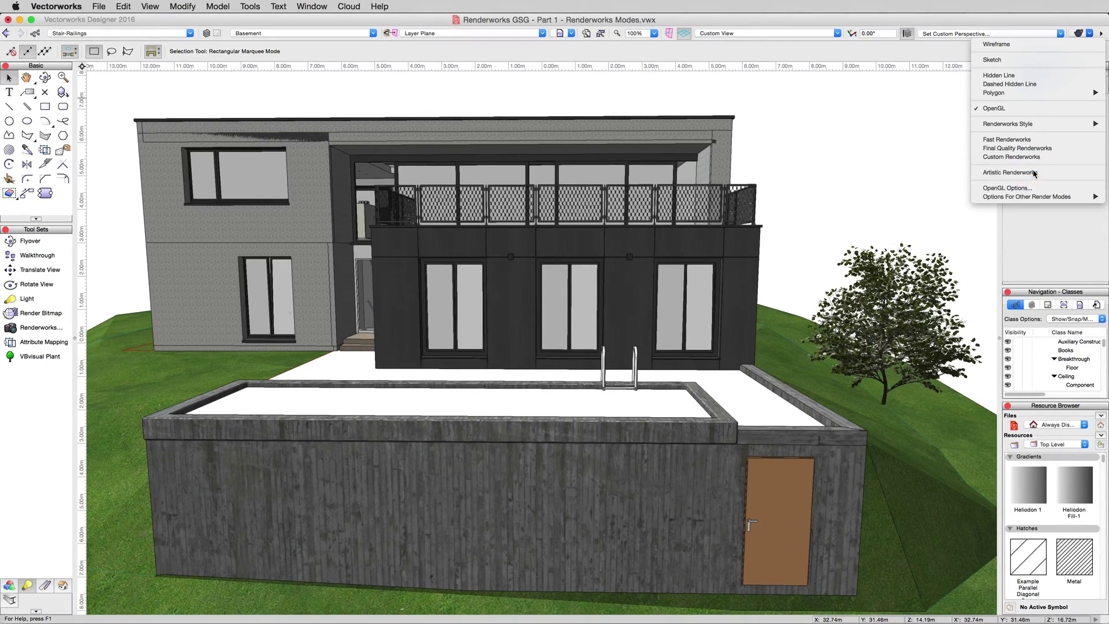
mouse_move(1024, 198)
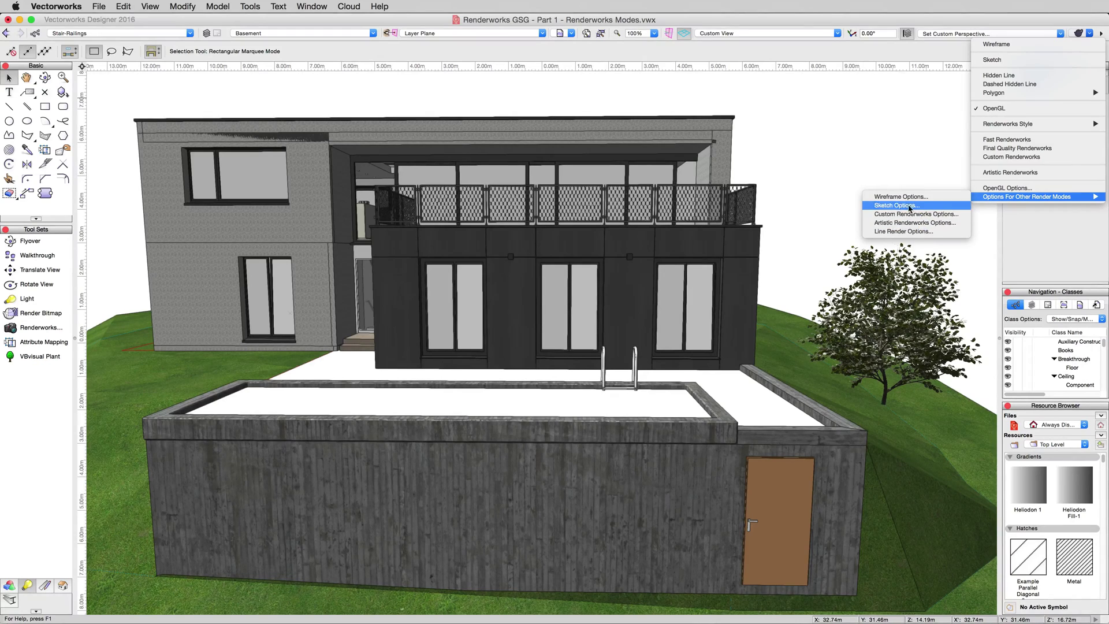
click(917, 155)
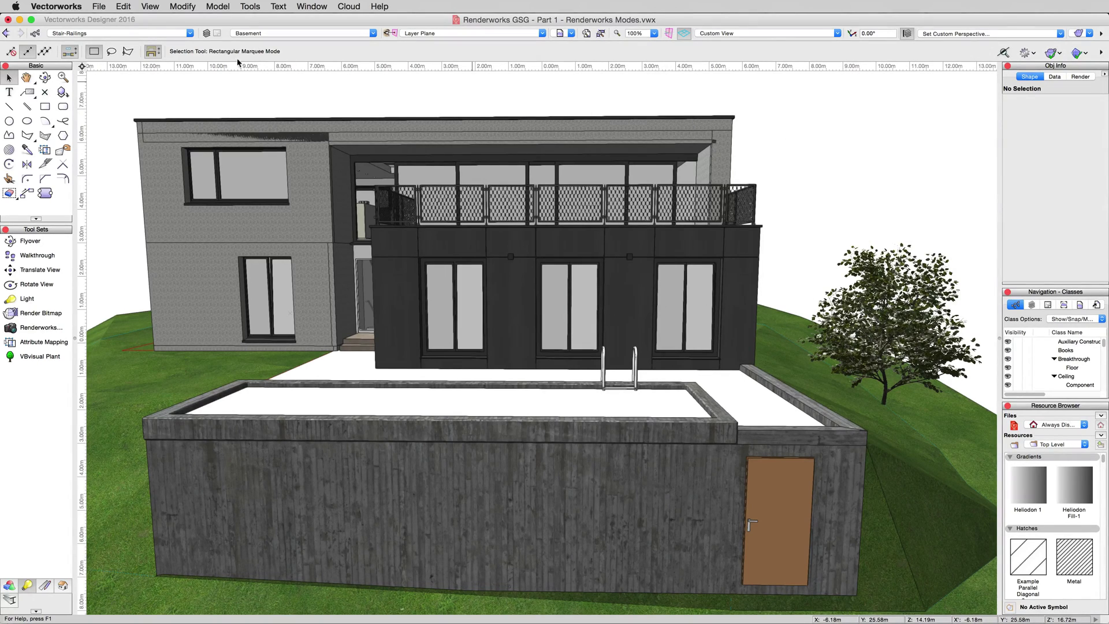
- Open OpenGL Options, move the dialog aside, and keep Detail at High
click(145, 8)
mouse_move(173, 75)
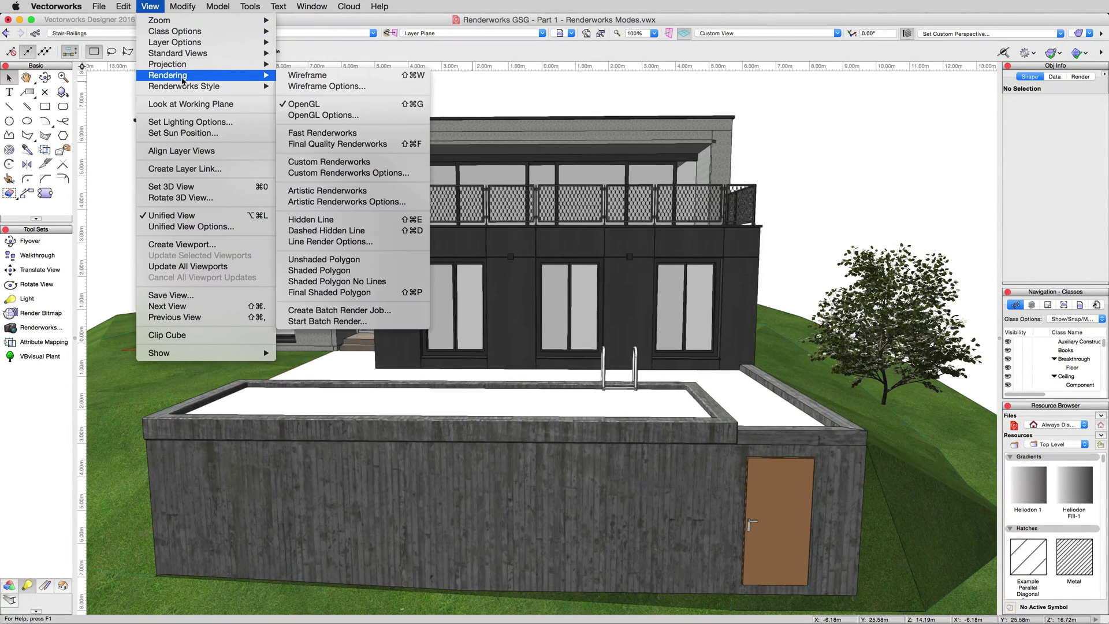
click(324, 114)
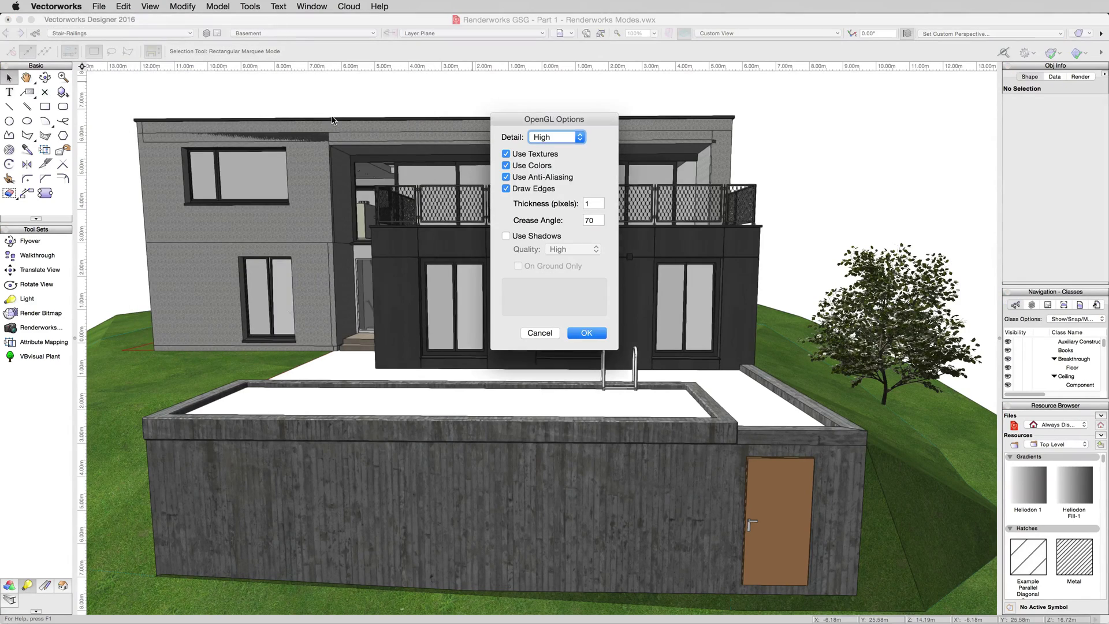
drag(549, 119, 877, 132)
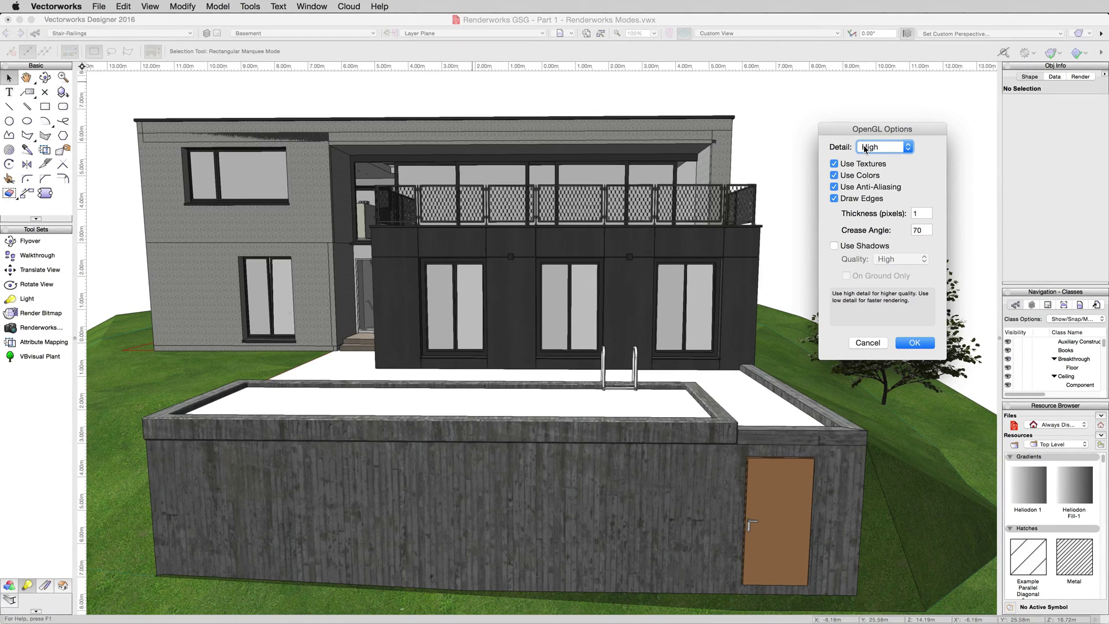
click(865, 149)
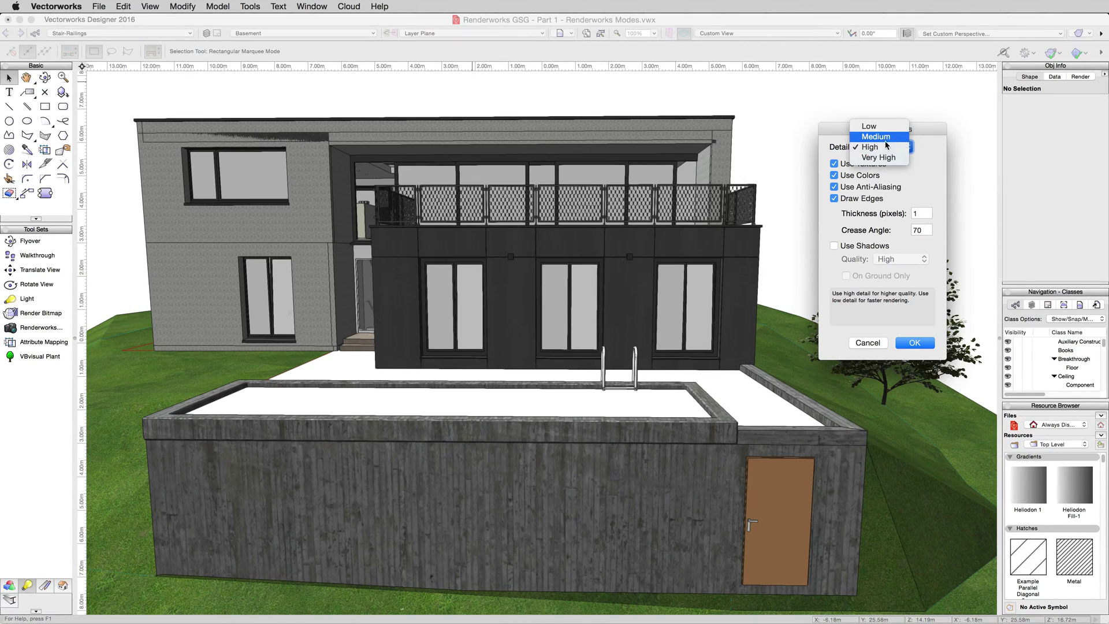
click(903, 149)
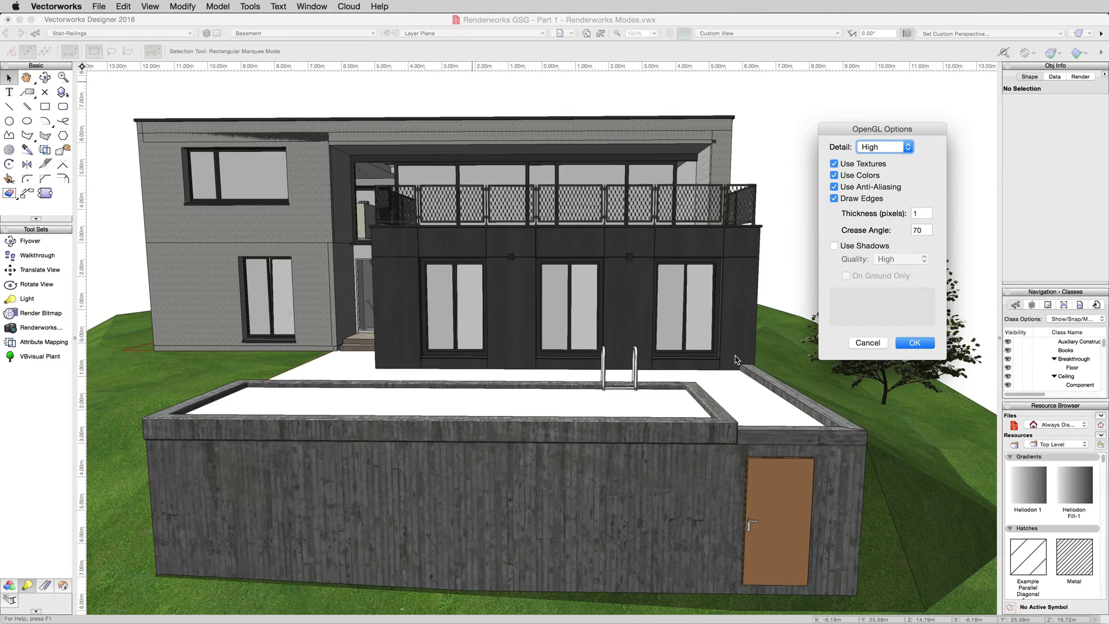
- Uncheck Use Textures so the house renders in flat colours
mouse_move(851, 179)
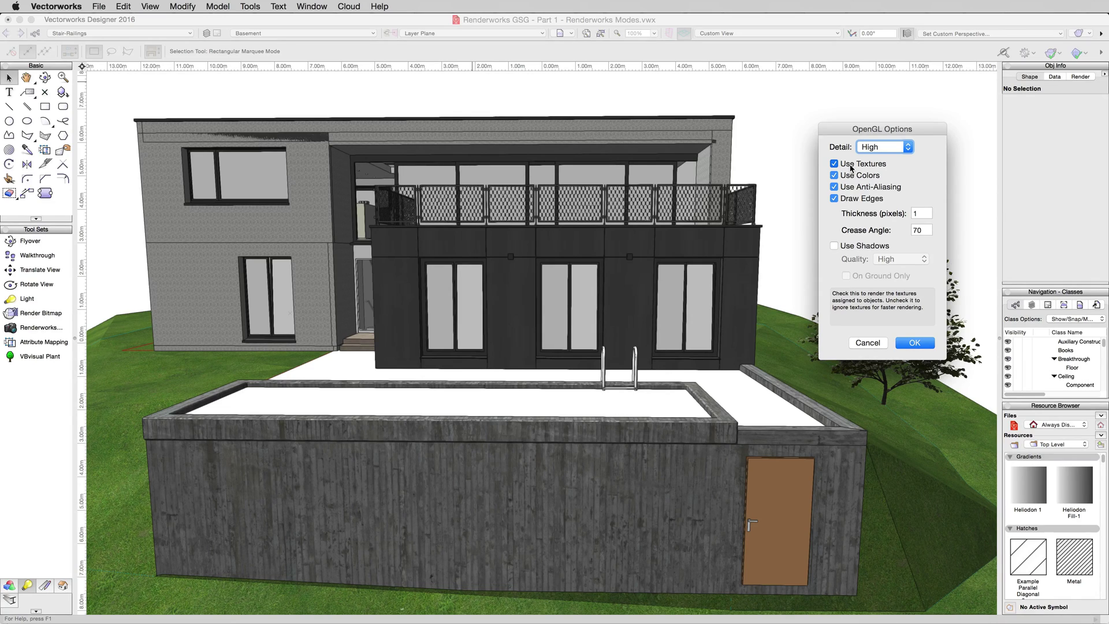
click(851, 168)
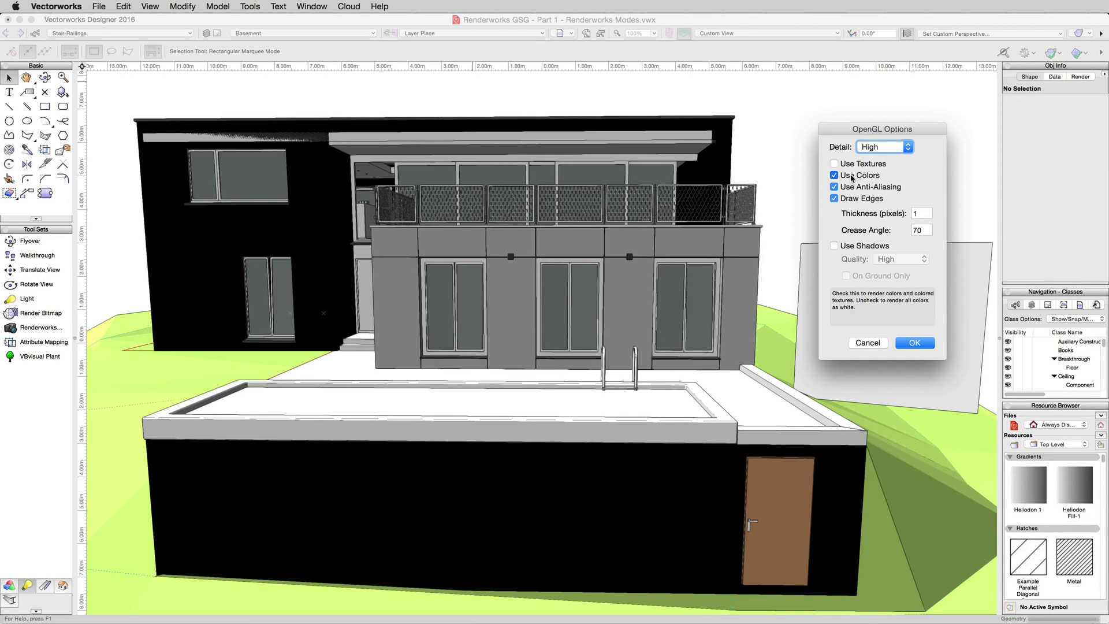
click(852, 178)
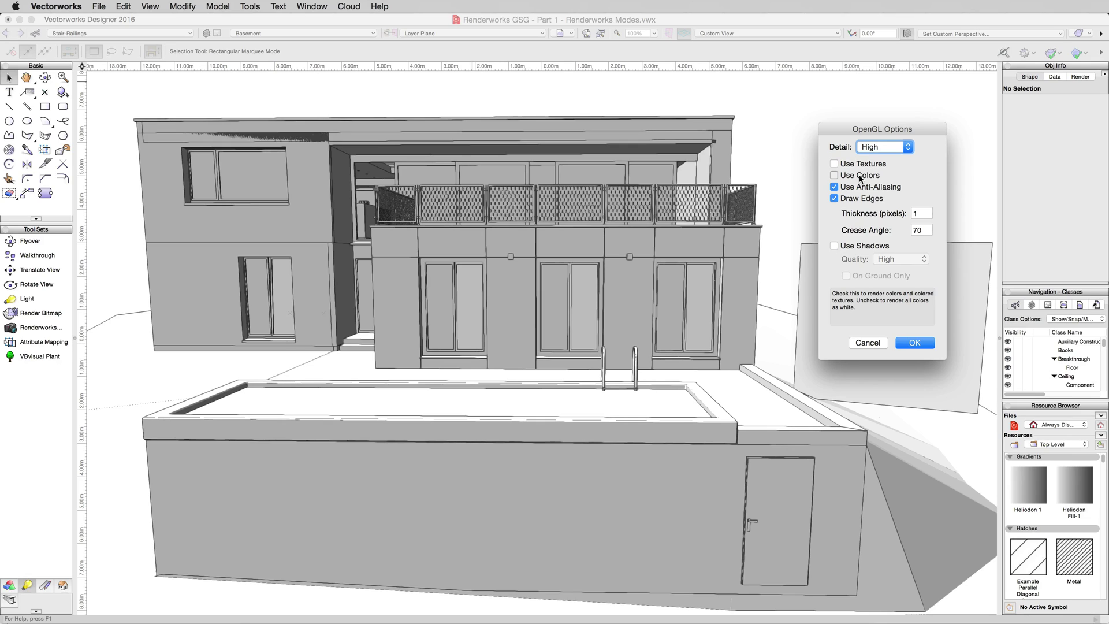
click(860, 179)
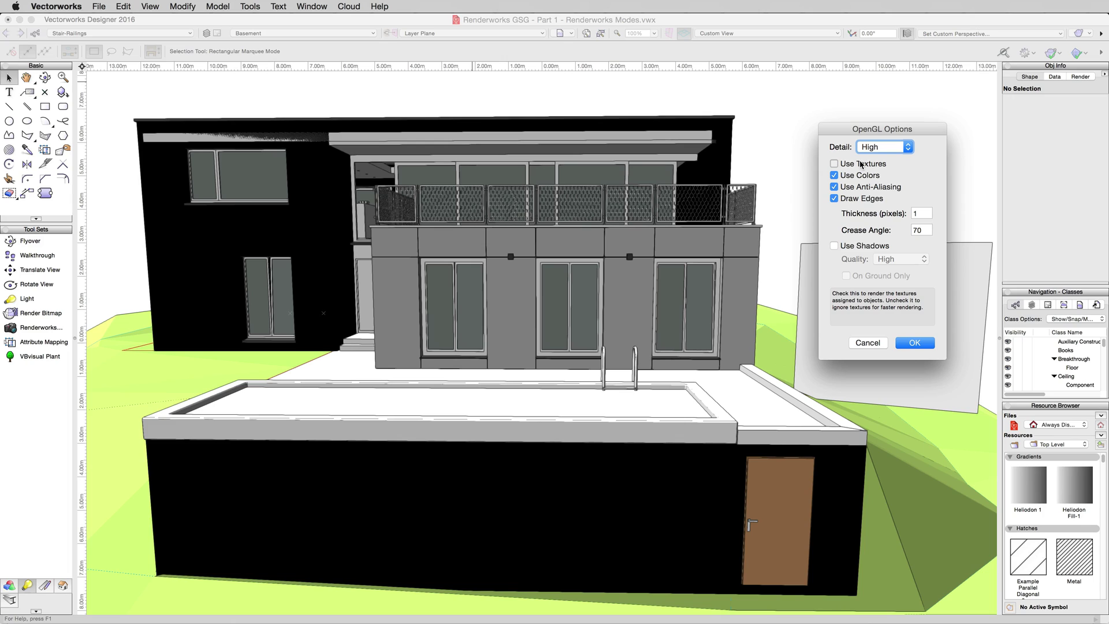
- Re-enable Use Textures, compare Draw Edges off and on, and leave edges off
click(861, 165)
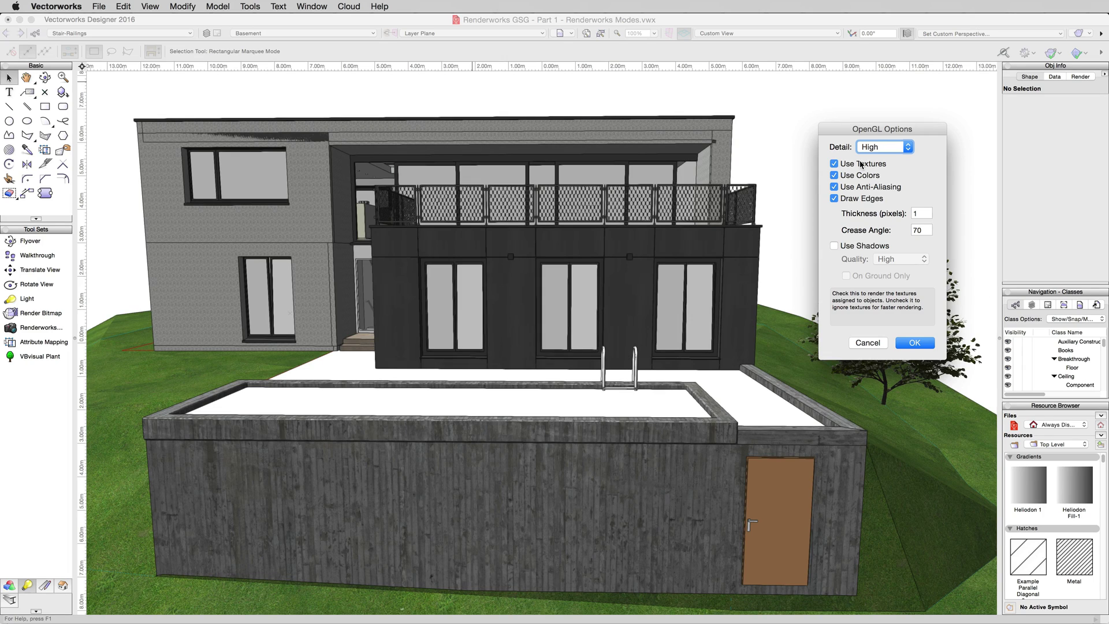
click(859, 200)
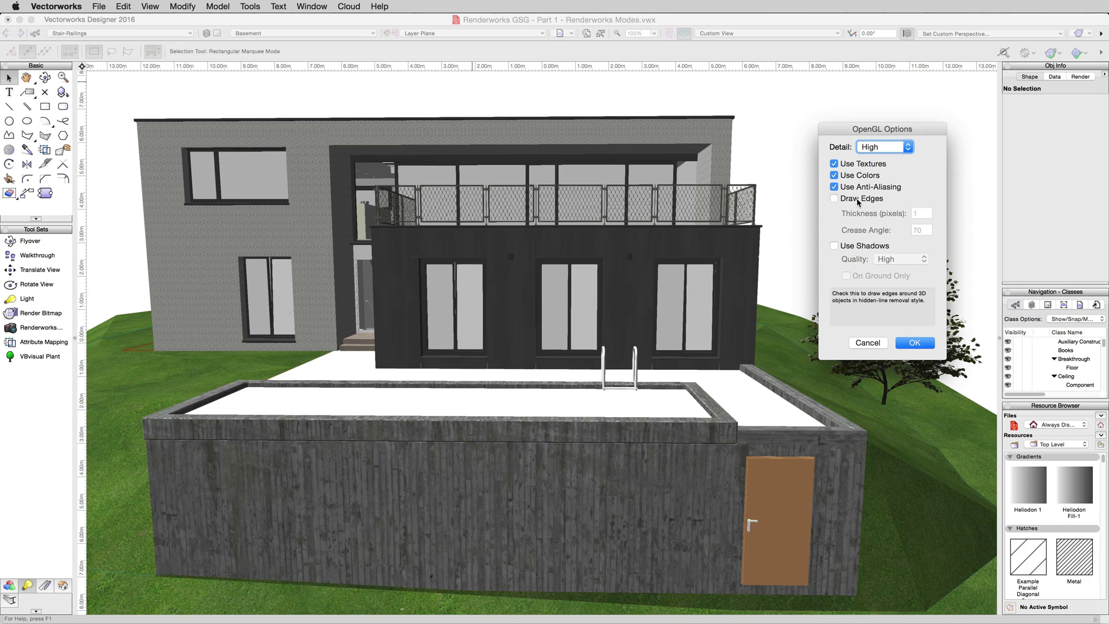
click(859, 200)
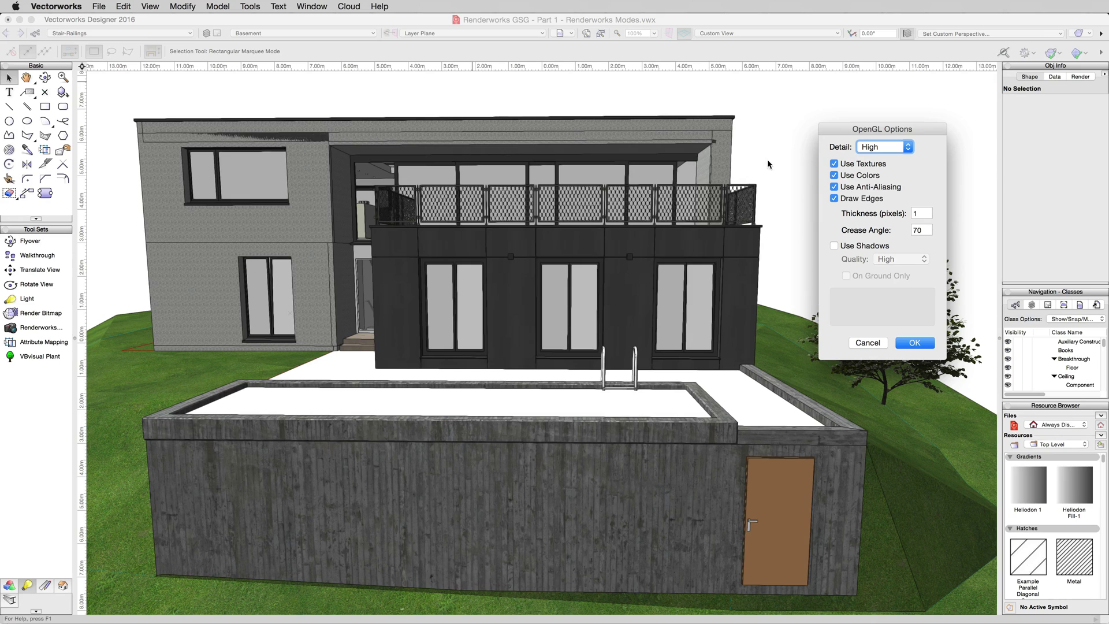
click(861, 199)
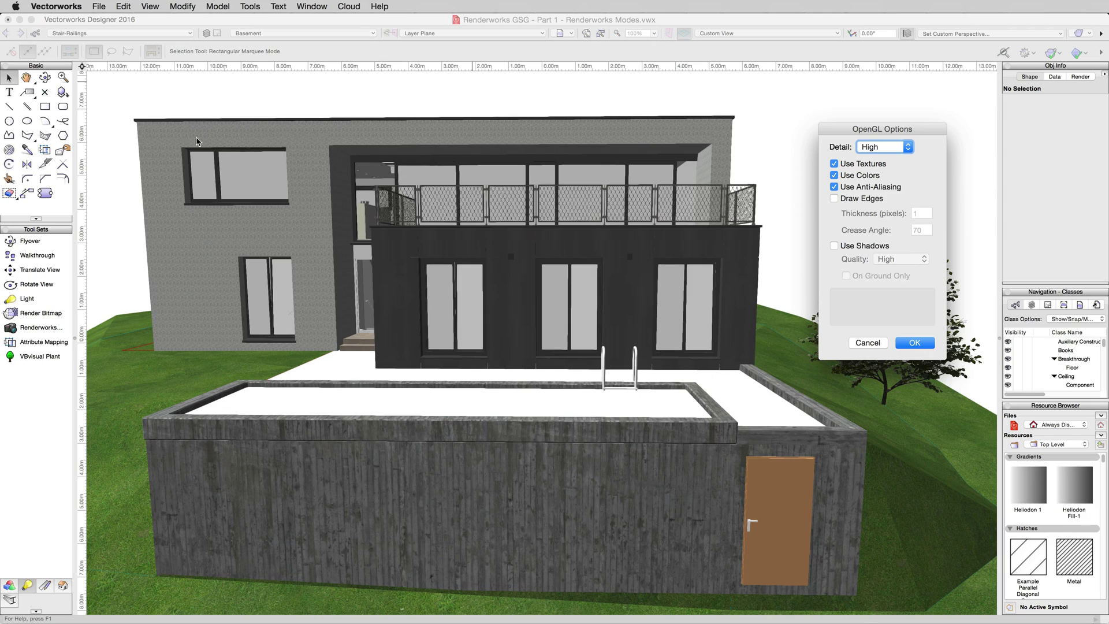
mouse_move(845, 201)
- Enable High-quality Use Shadows, toggle it off and on, and check On Ground Only
mouse_move(896, 193)
mouse_move(862, 245)
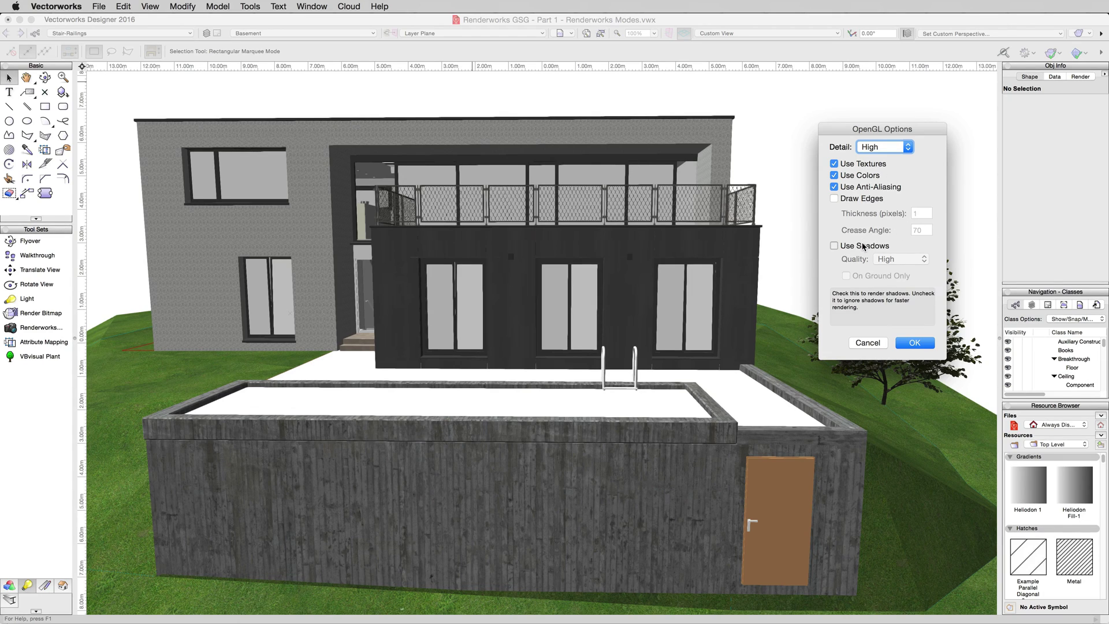
click(864, 246)
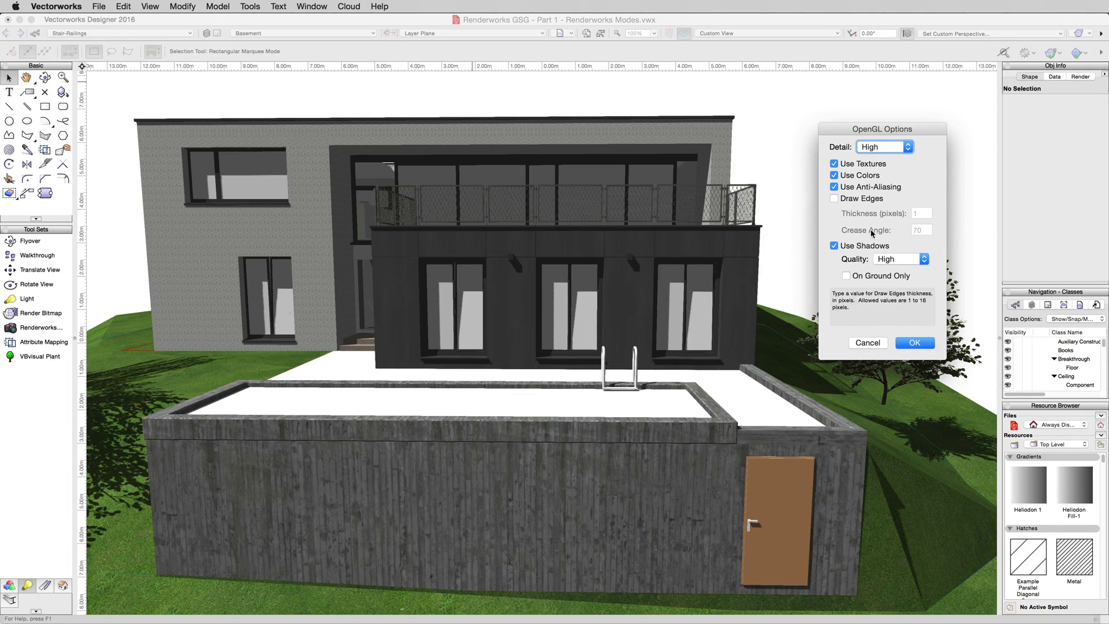
click(834, 245)
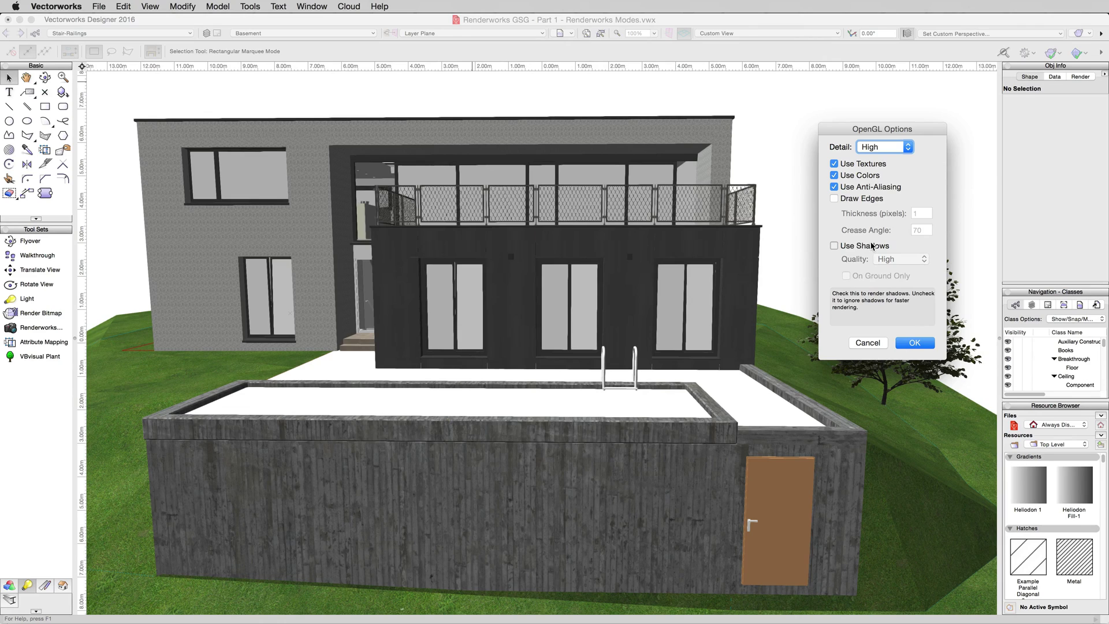
key(space)
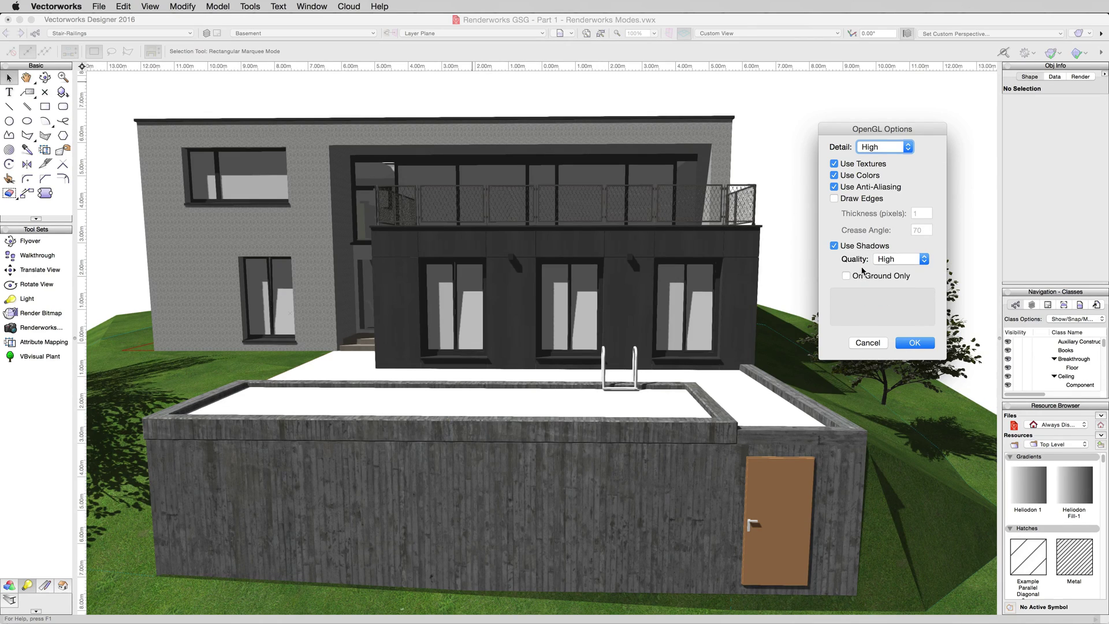
click(854, 279)
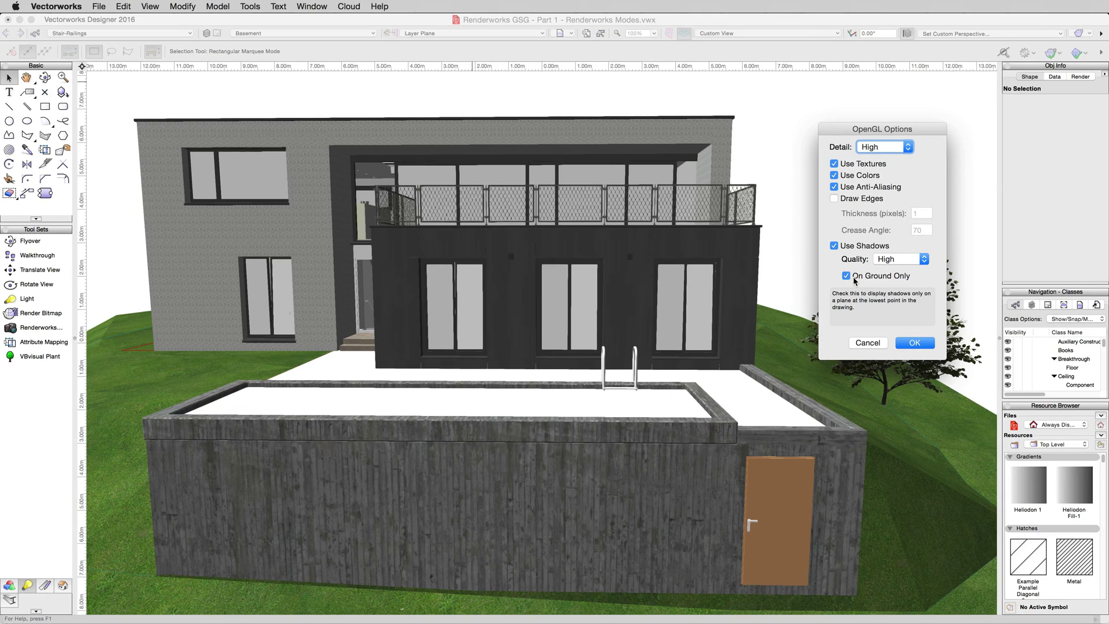
- Uncheck On Ground Only, re-enable Draw Edges, and set Thickness to 1 after trying 3 and 6
click(854, 277)
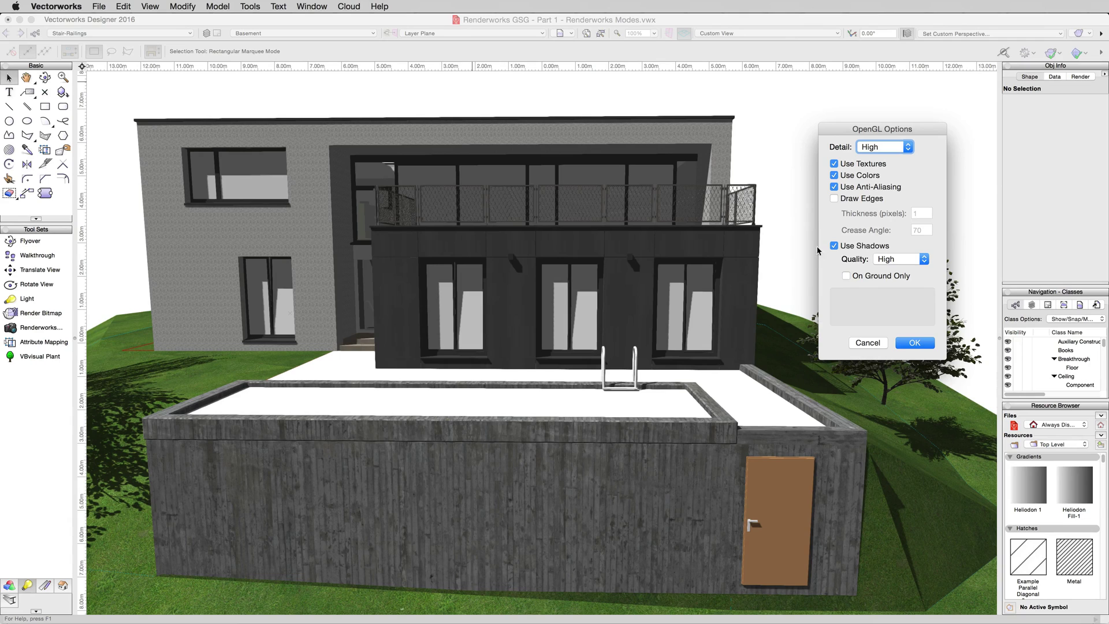
click(869, 200)
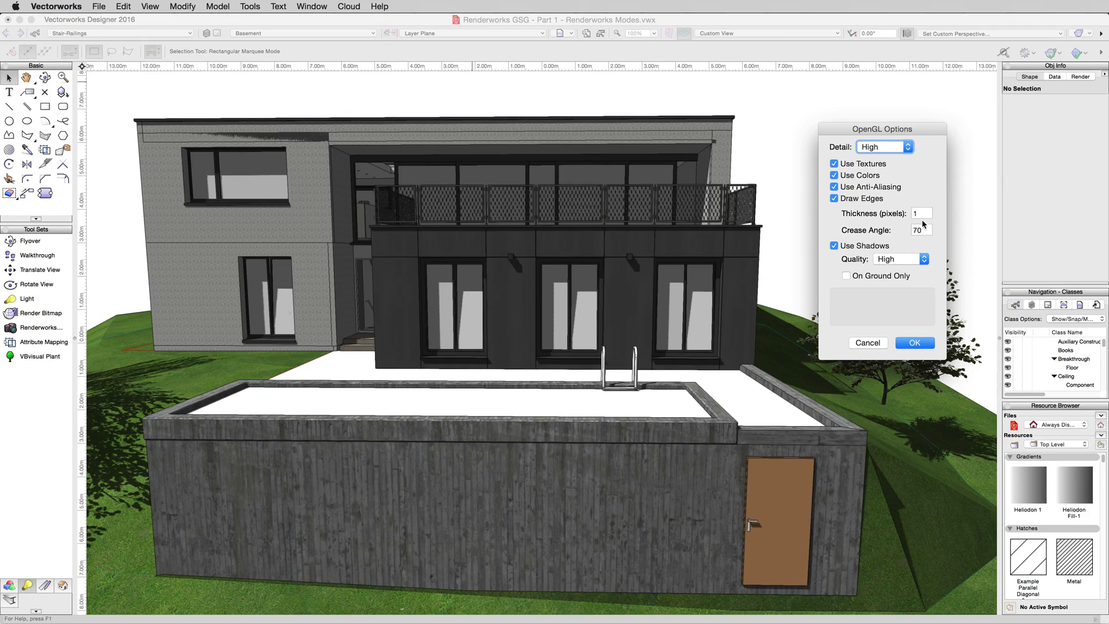
double_click(924, 215)
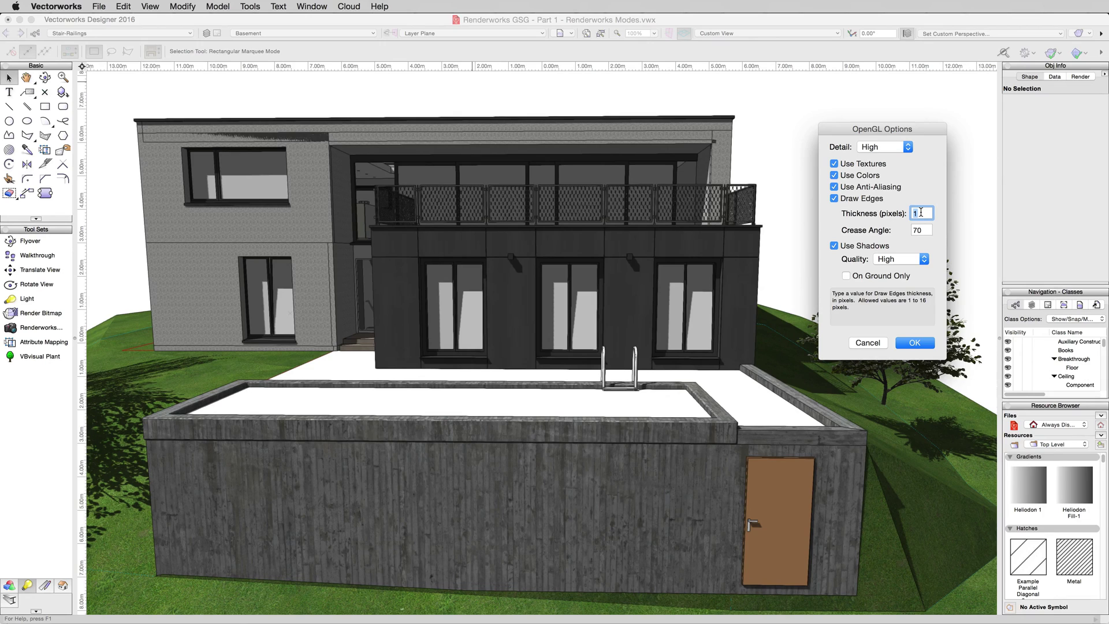
text(3)
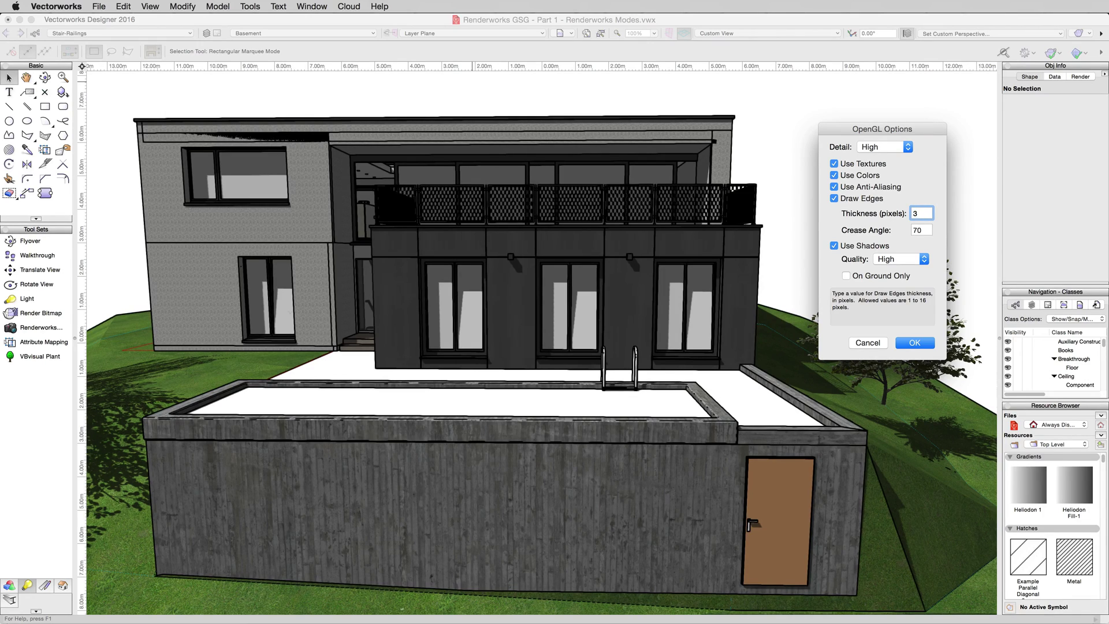
key(BackSpace)
text(6)
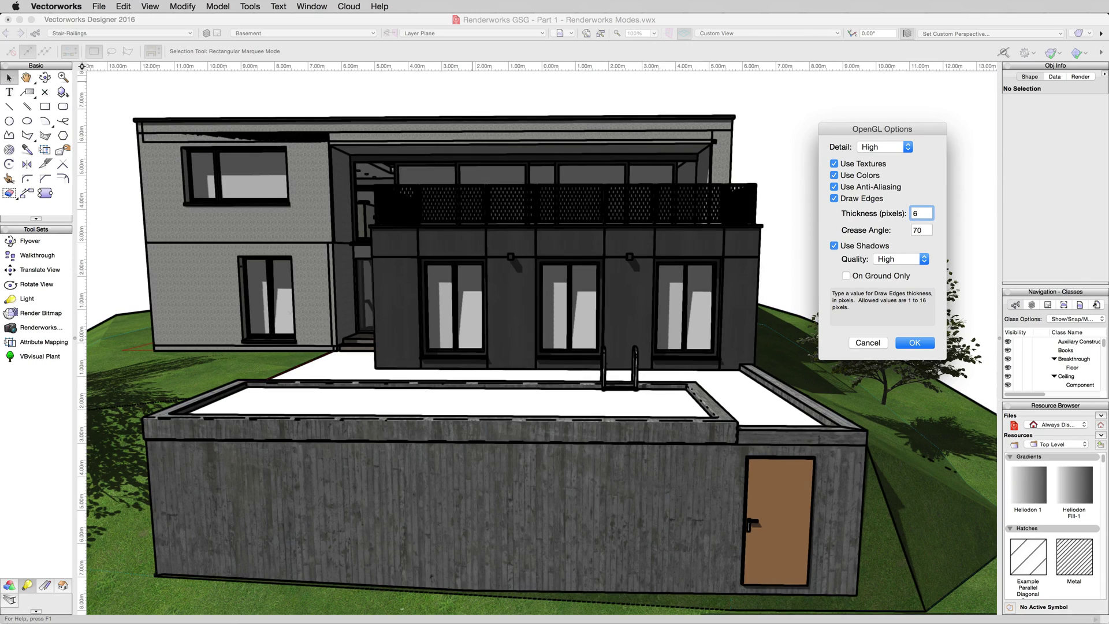
key(BackSpace)
text(1)
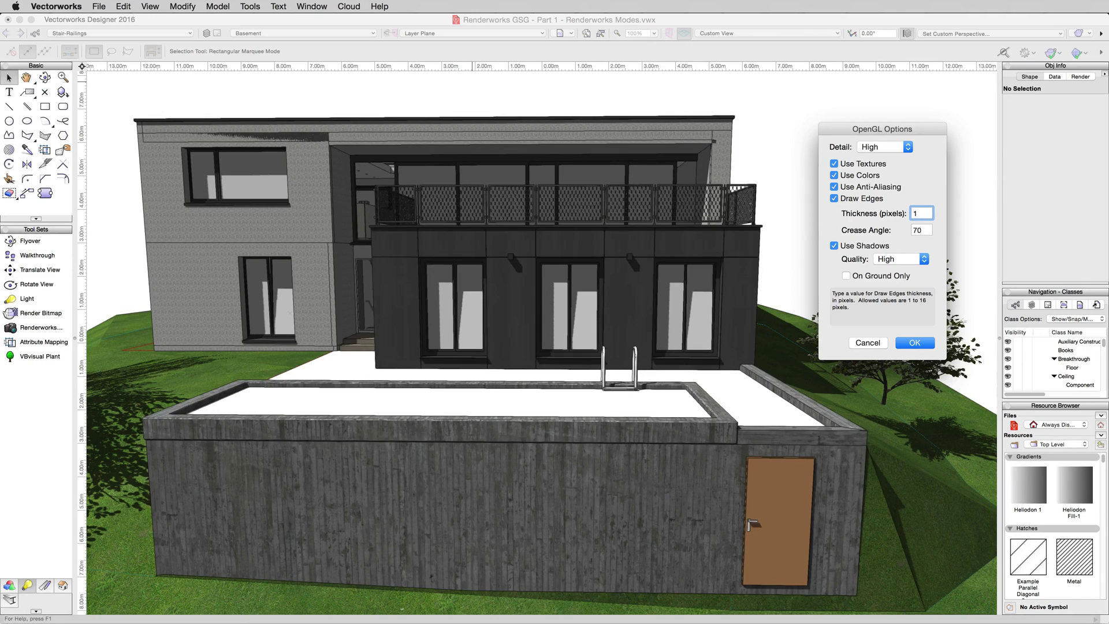
- Edit the OpenGL Crease Angle field, trying several values before entering 50
click(913, 230)
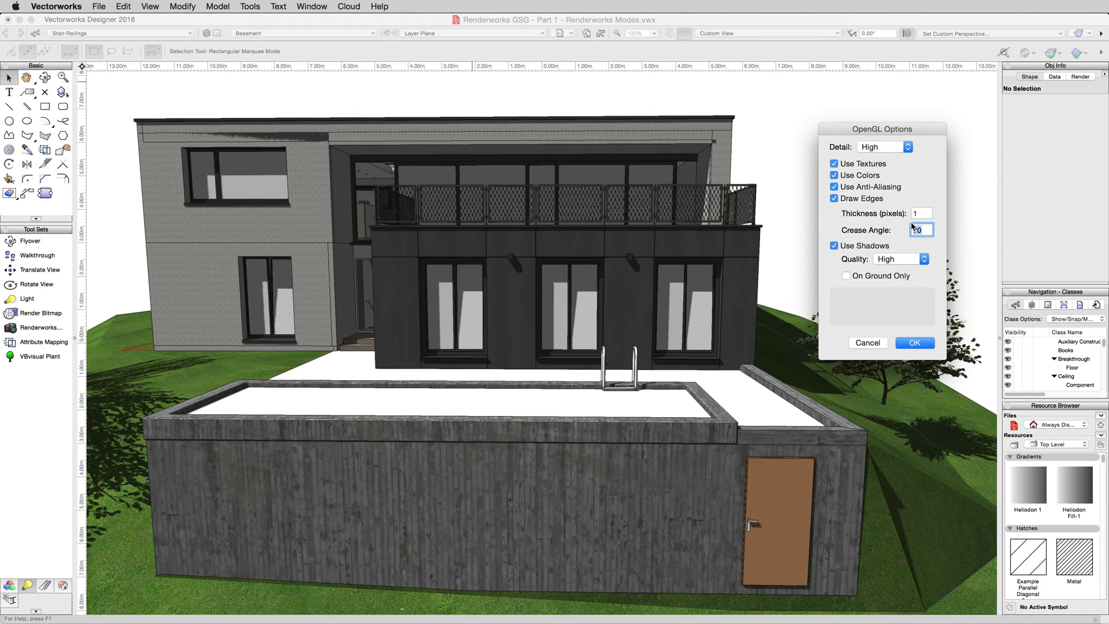
text(91)
click(917, 231)
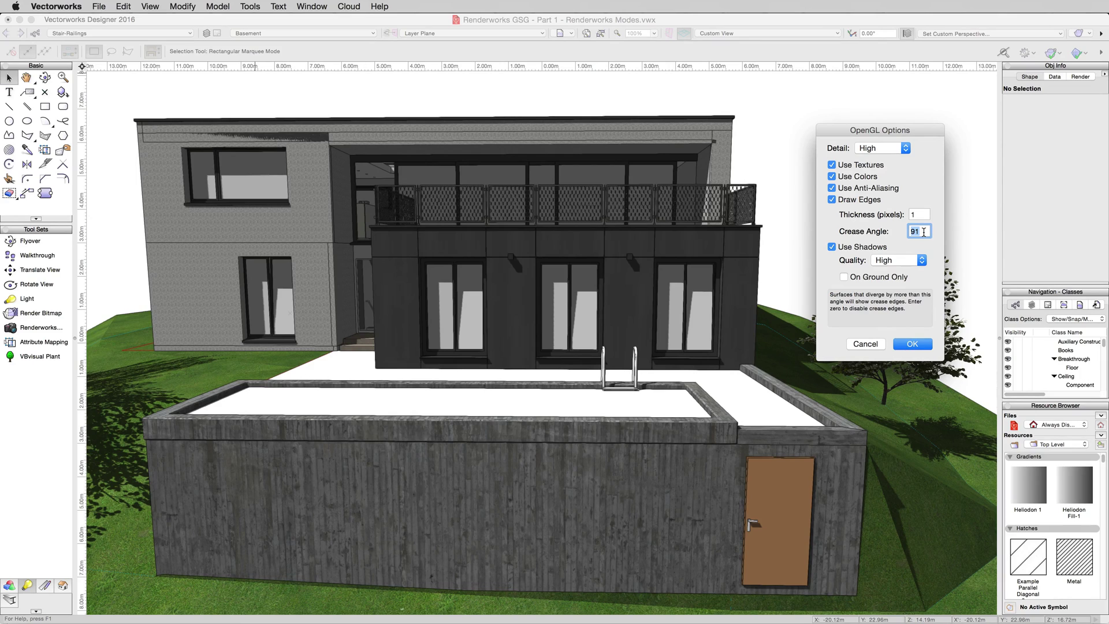
key(BackSpace)
text(1)
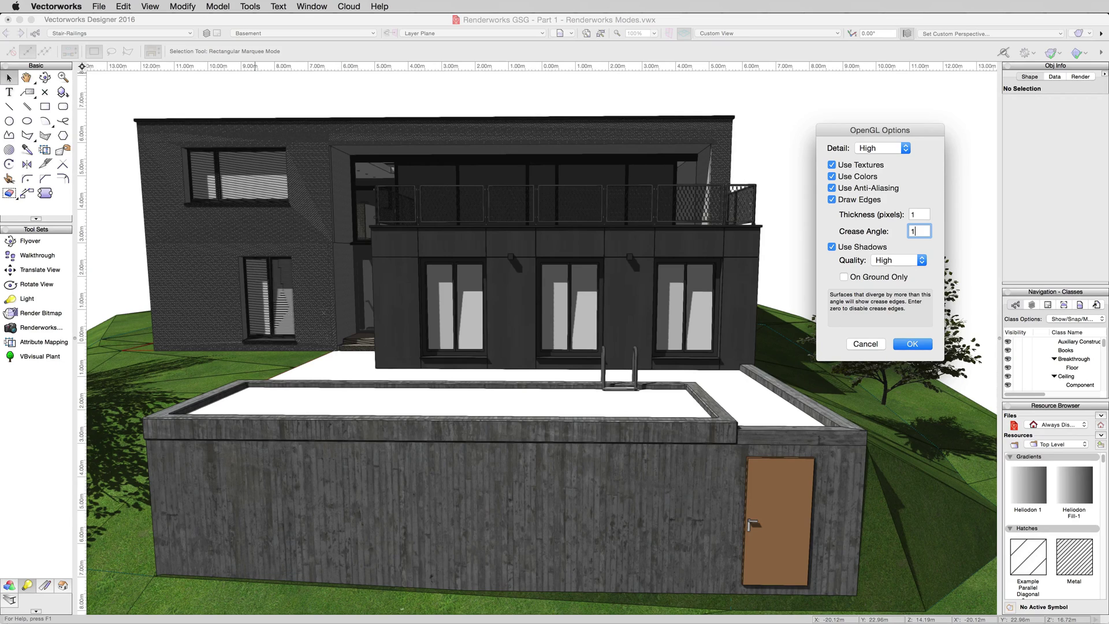
text(5)
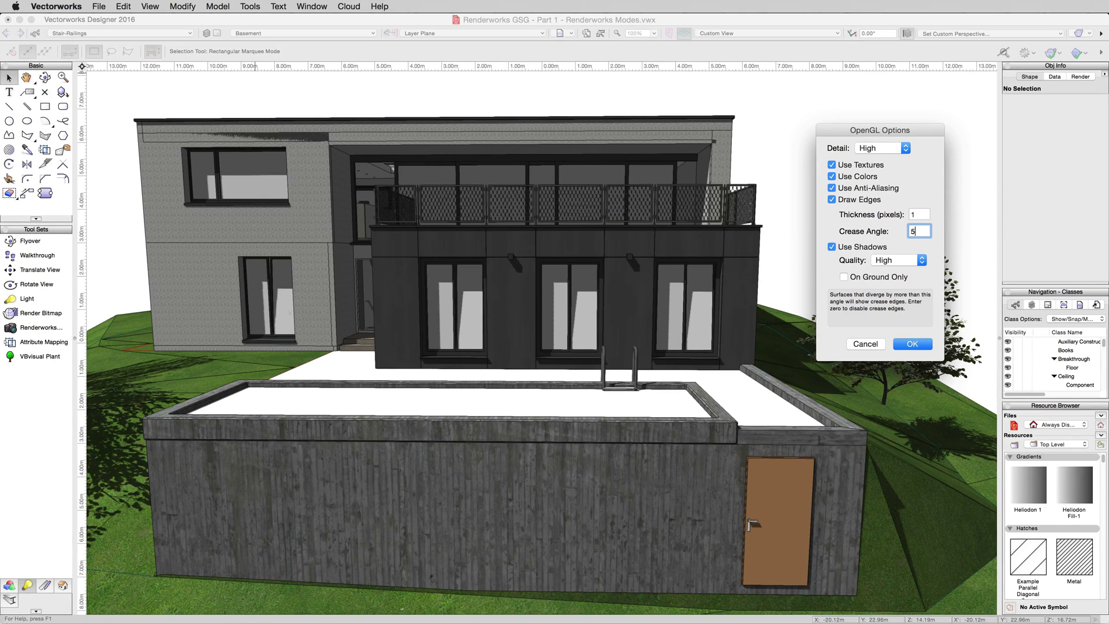
key(BackSpace)
text(1)
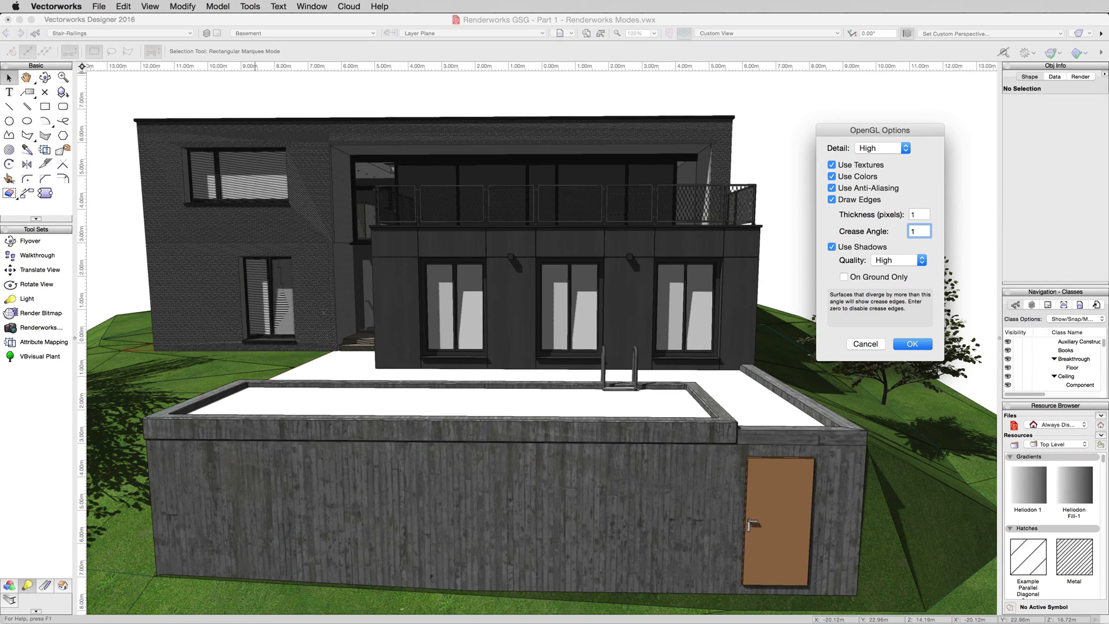
key(BackSpace)
text(50)
- Settle the crease angle at 50 and apply OpenGL with 1-pixel edges and high shadows
key(BackSpace)
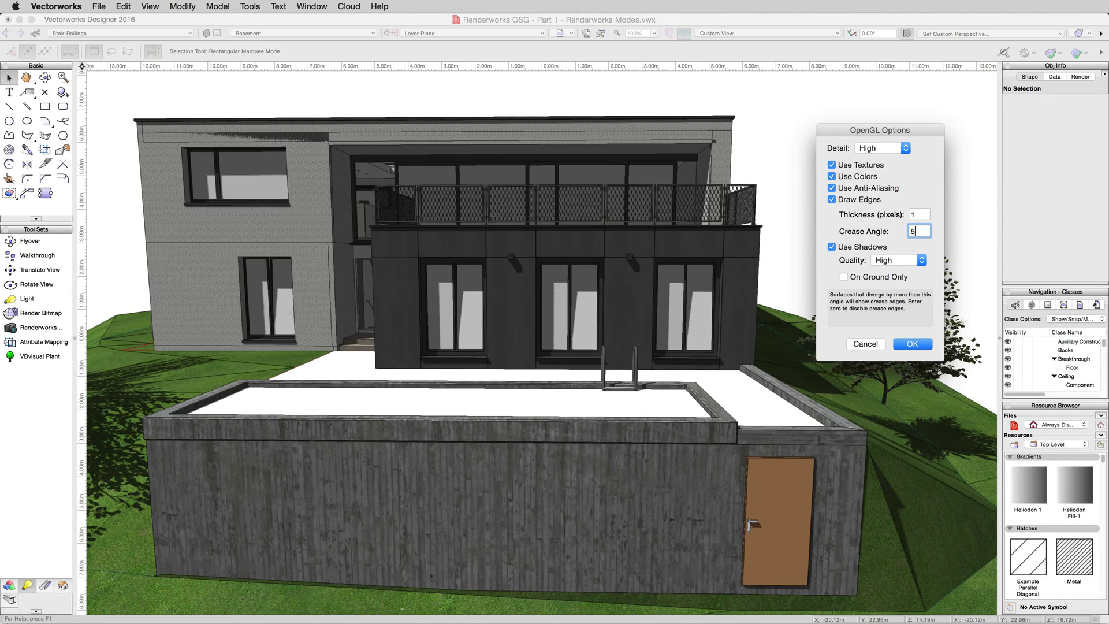
text(70)
key(BackSpace)
key(BackSpace)
text(0)
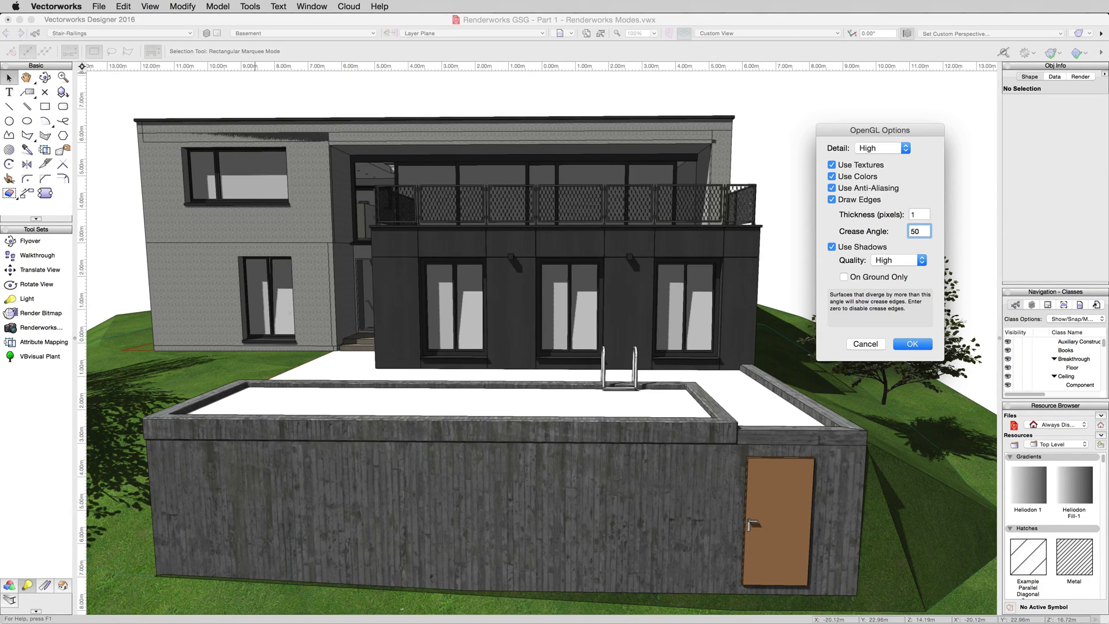
key(BackSpace)
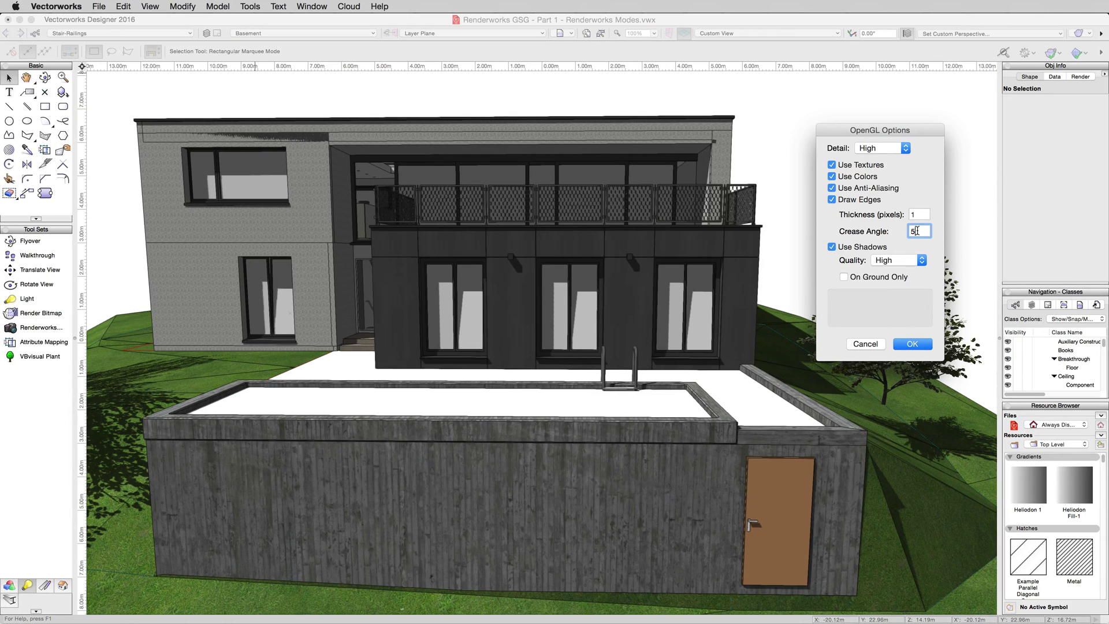
mouse_move(922, 228)
text(0)
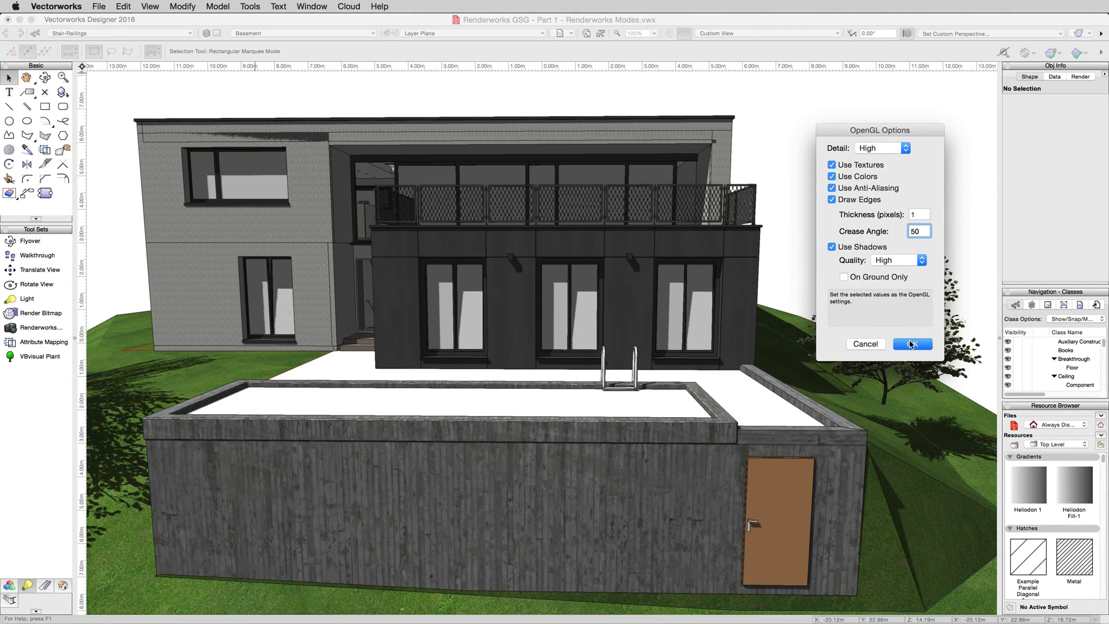
click(912, 345)
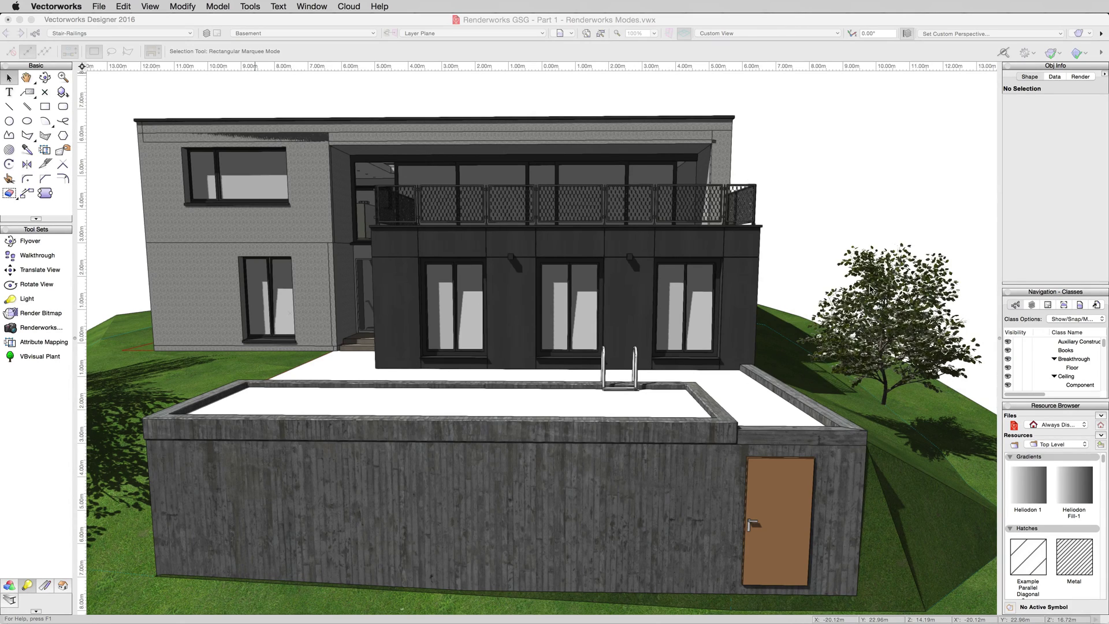
- Deselect the model and render the house with Fast Renderworks
click(832, 228)
click(770, 86)
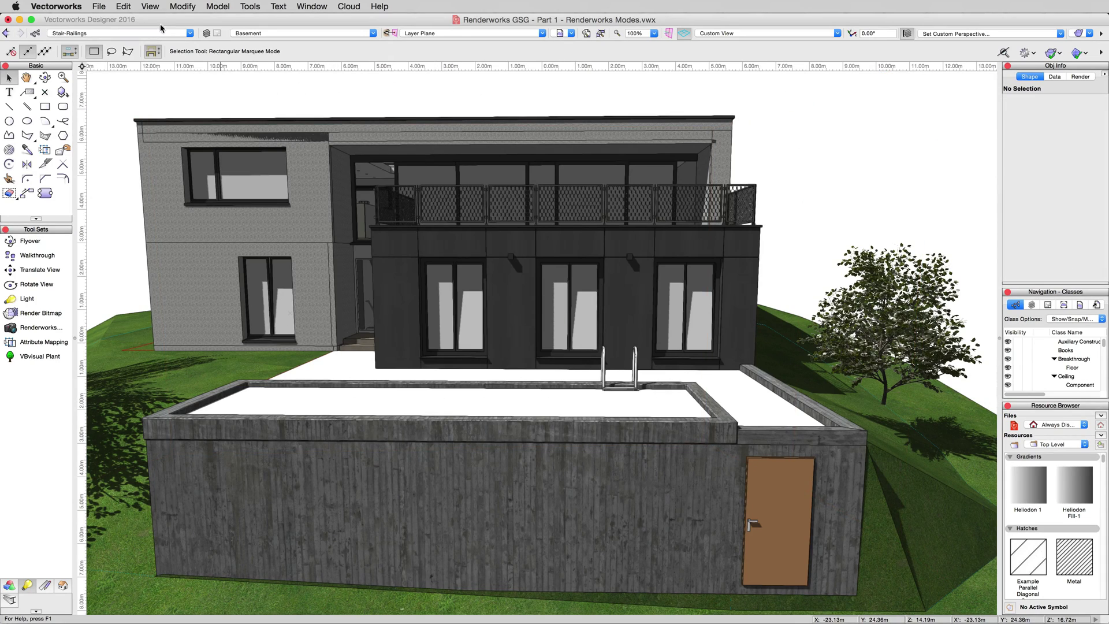
click(150, 7)
mouse_move(213, 77)
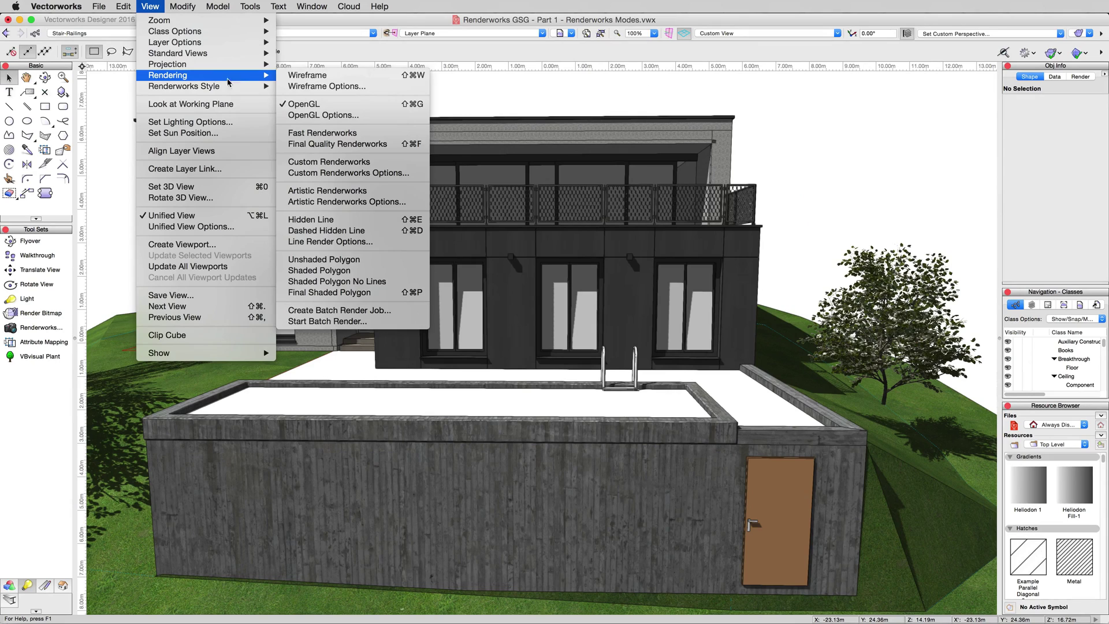
click(348, 136)
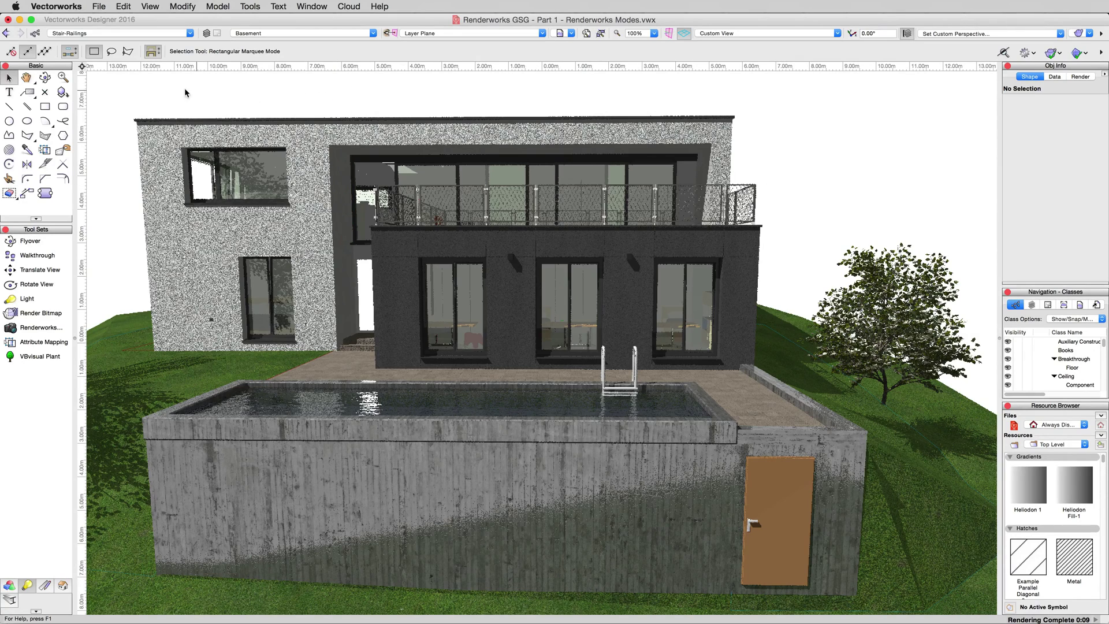
- Render the house with Final Quality Renderworks for detailed concrete and water textures
click(155, 5)
mouse_move(179, 76)
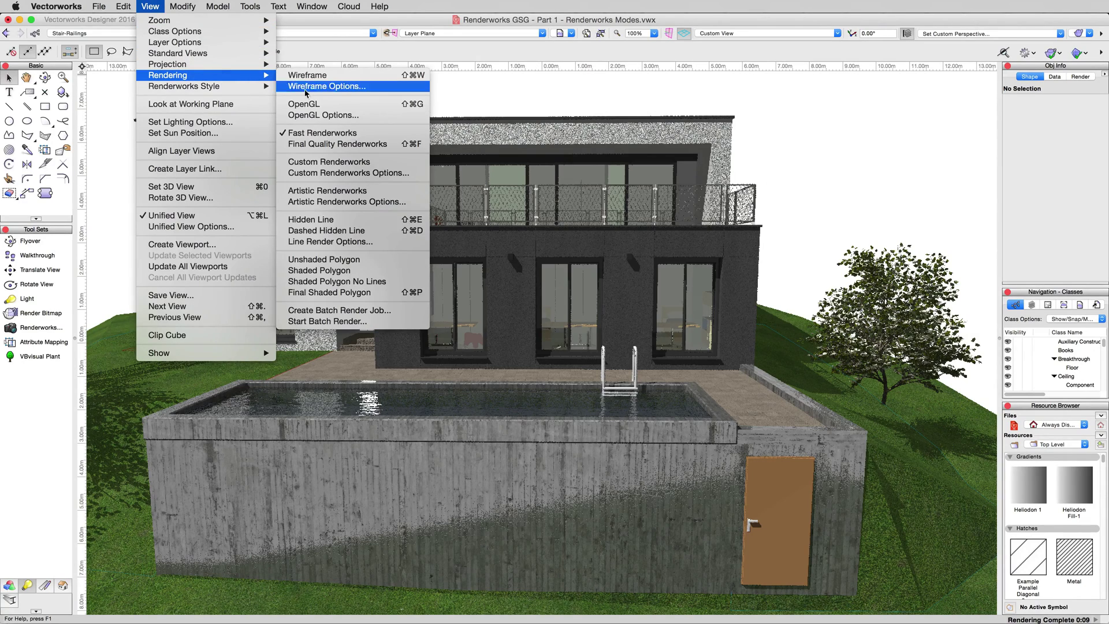
click(347, 144)
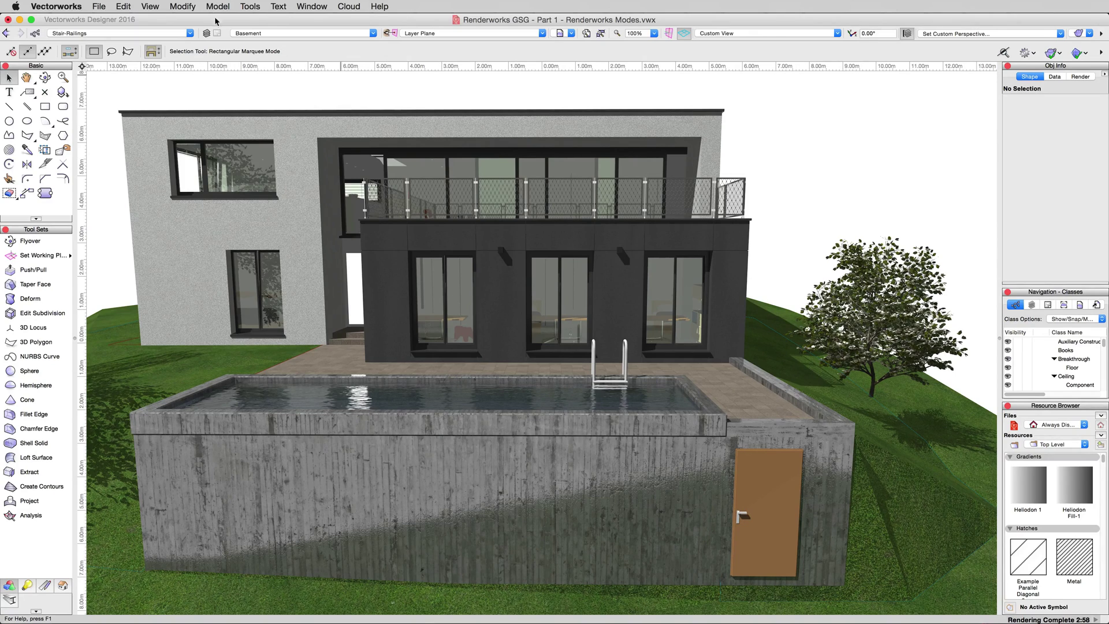
- Switch the house's rendering mode to Hidden Line for black line work
click(150, 6)
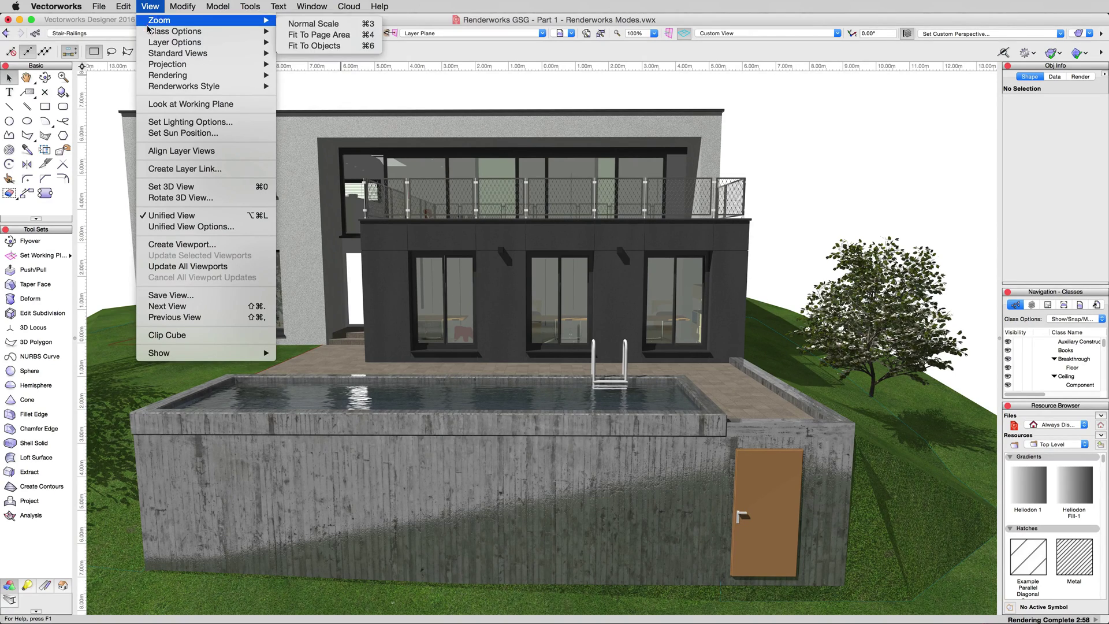
mouse_move(206, 79)
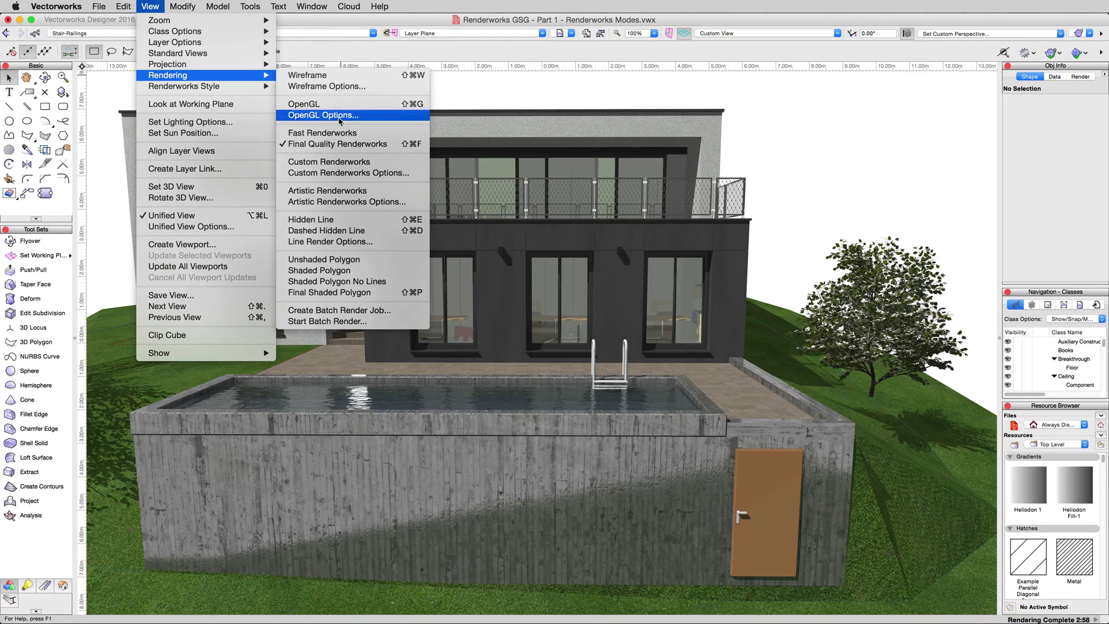
click(310, 220)
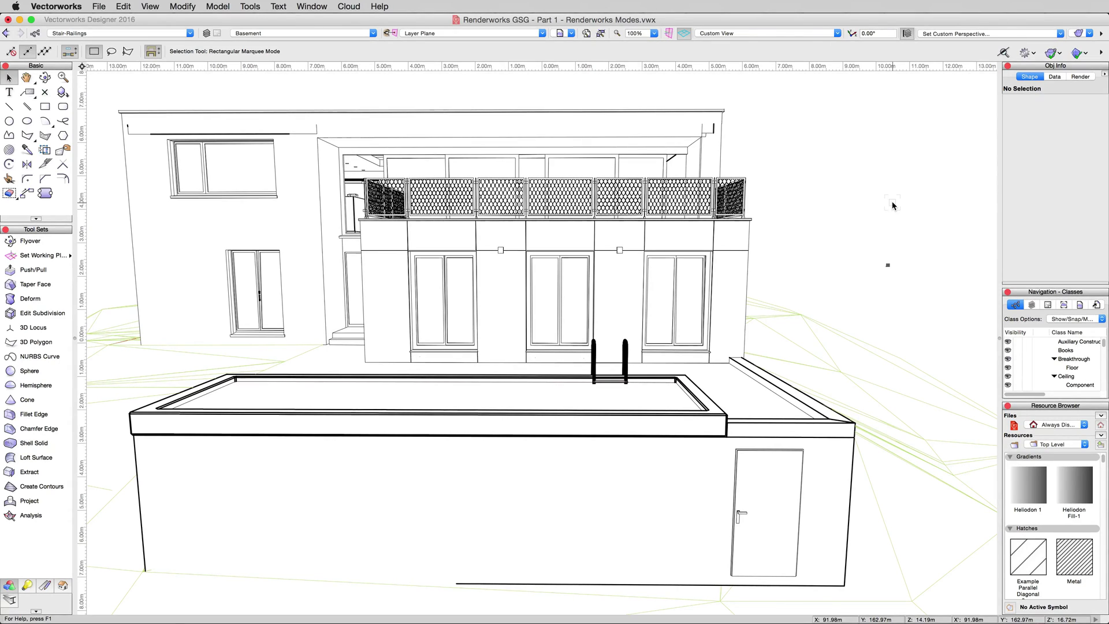
click(150, 7)
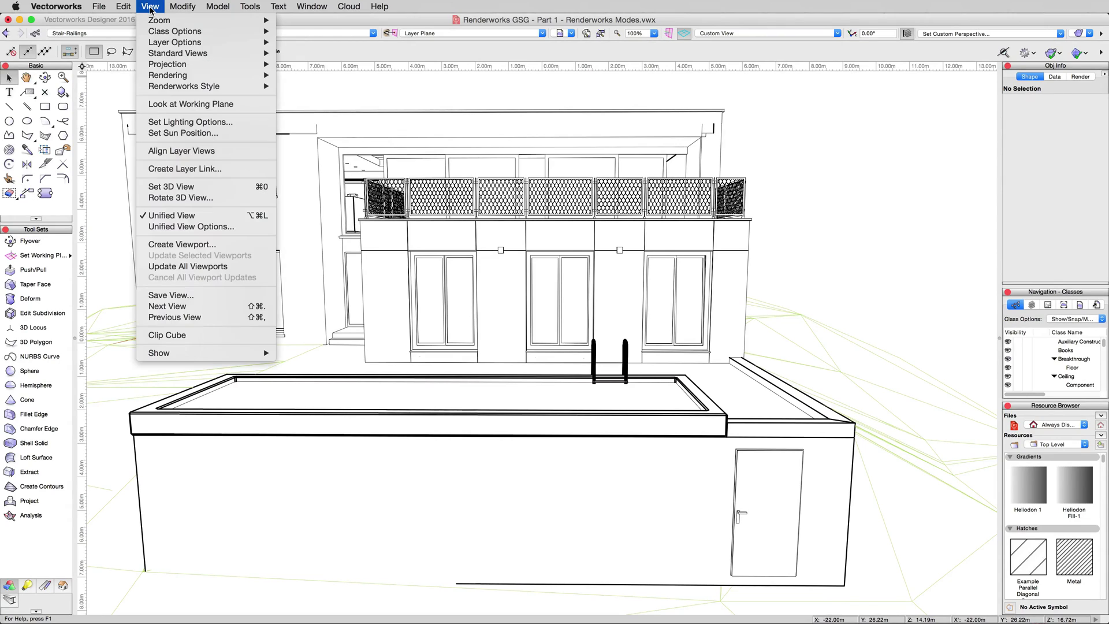
mouse_move(177, 78)
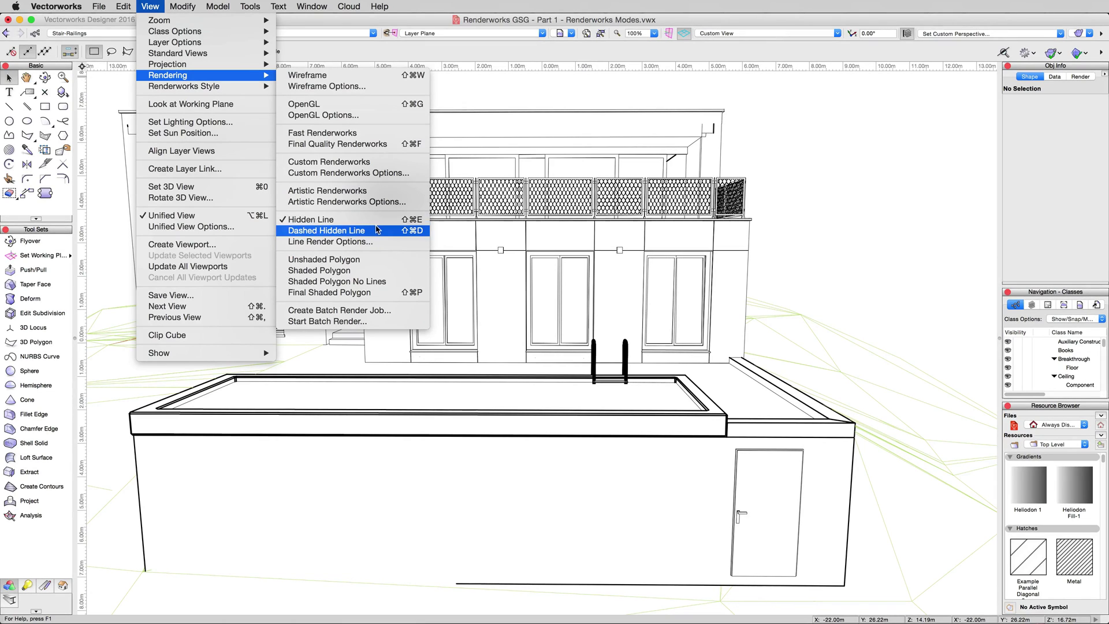
- Open Line Render Options, move the dialog aside, and leave Smoothing Angle at 0.00°
click(326, 242)
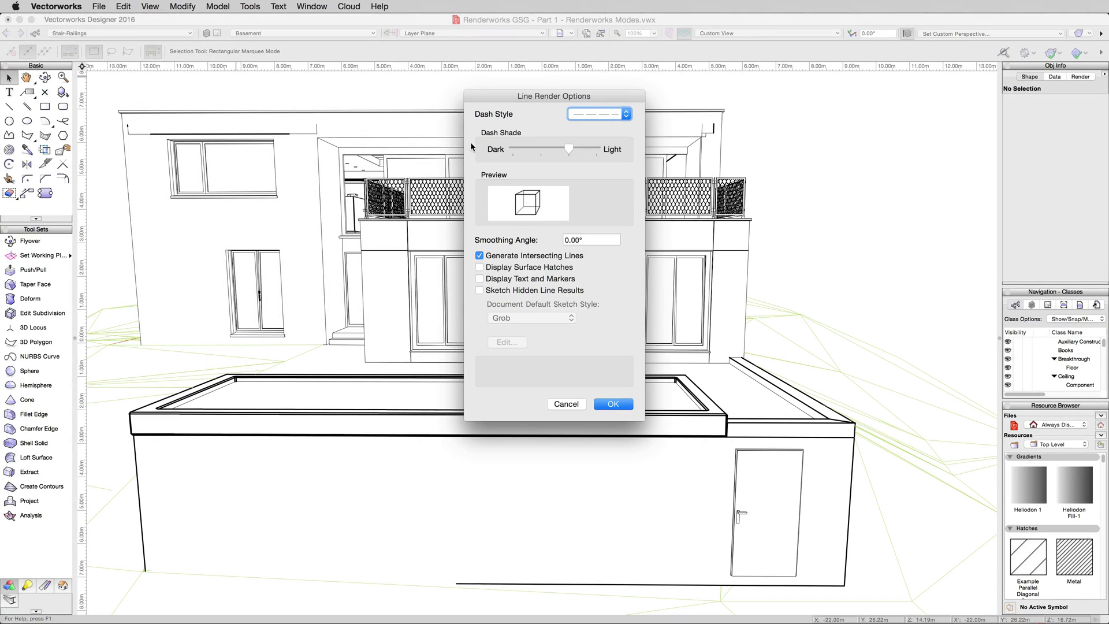
drag(506, 99, 828, 142)
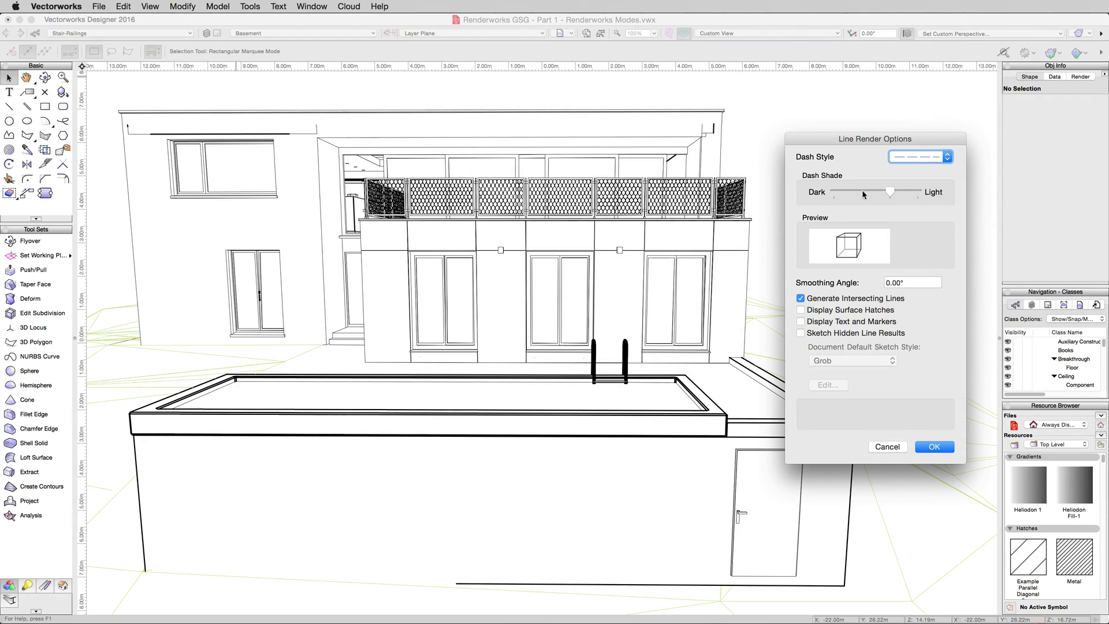
drag(919, 282, 878, 281)
click(907, 283)
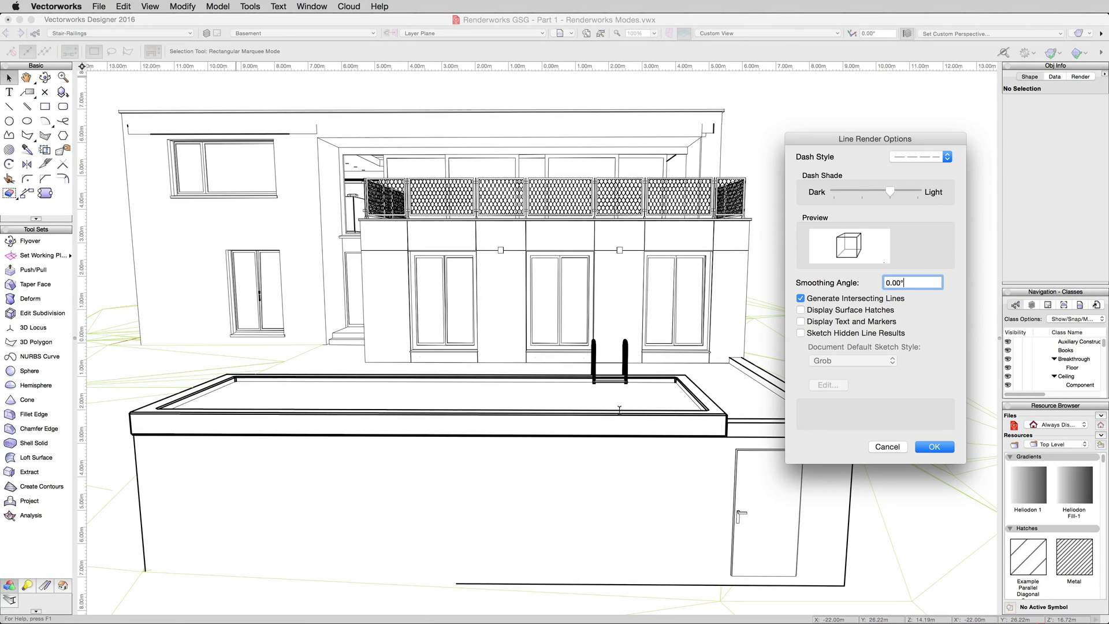
drag(921, 283, 879, 284)
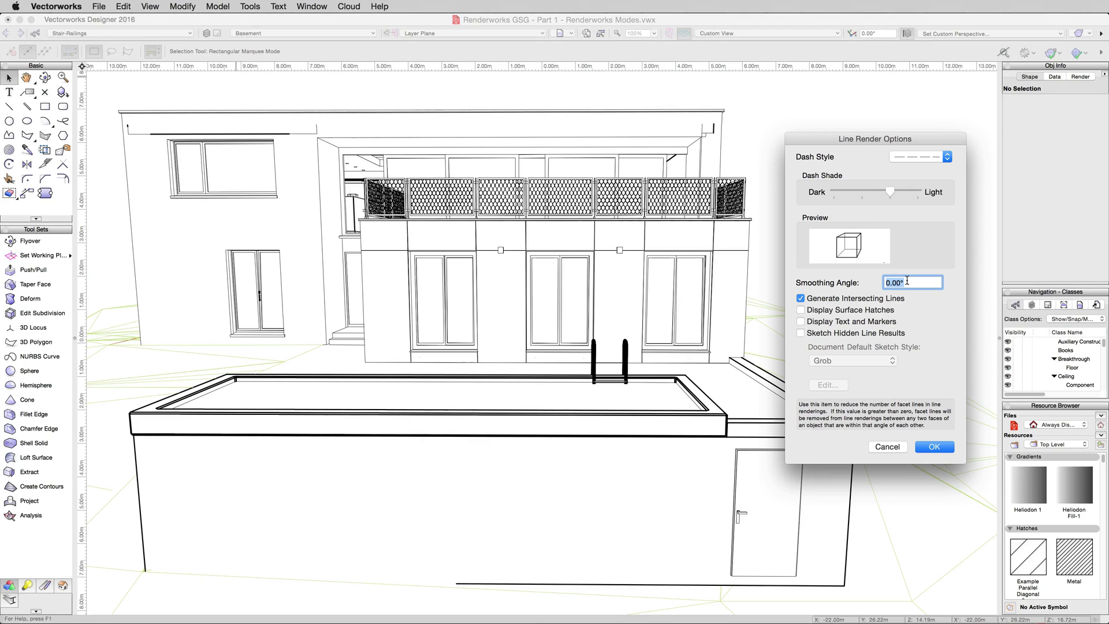
mouse_move(872, 299)
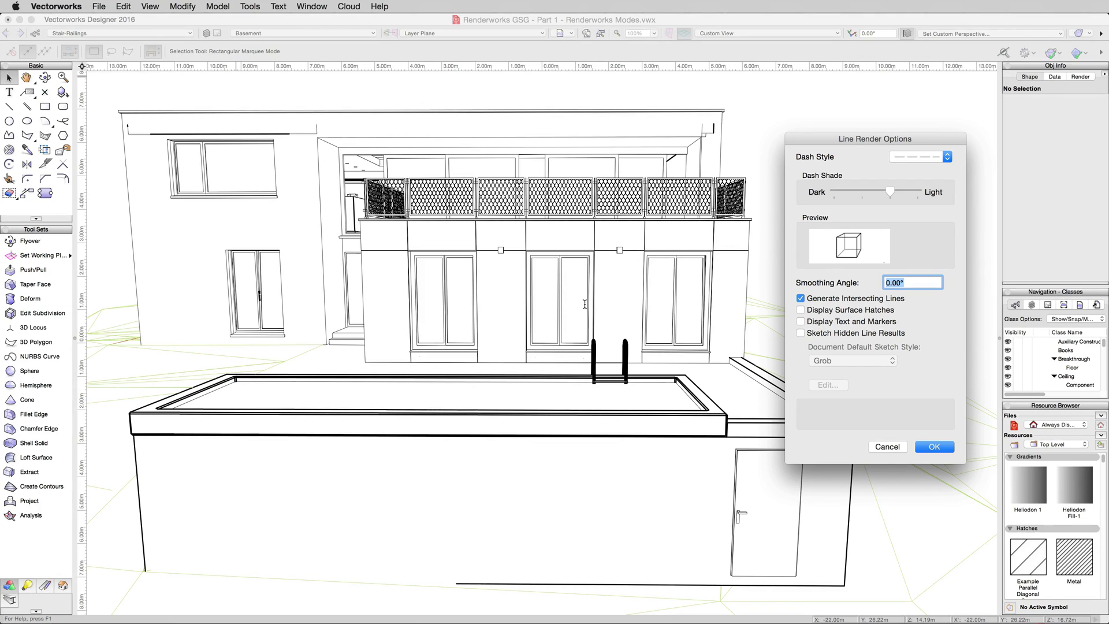
- Enable Sketch Hidden Line Results with the Quick default sketch style and apply
mouse_move(850, 343)
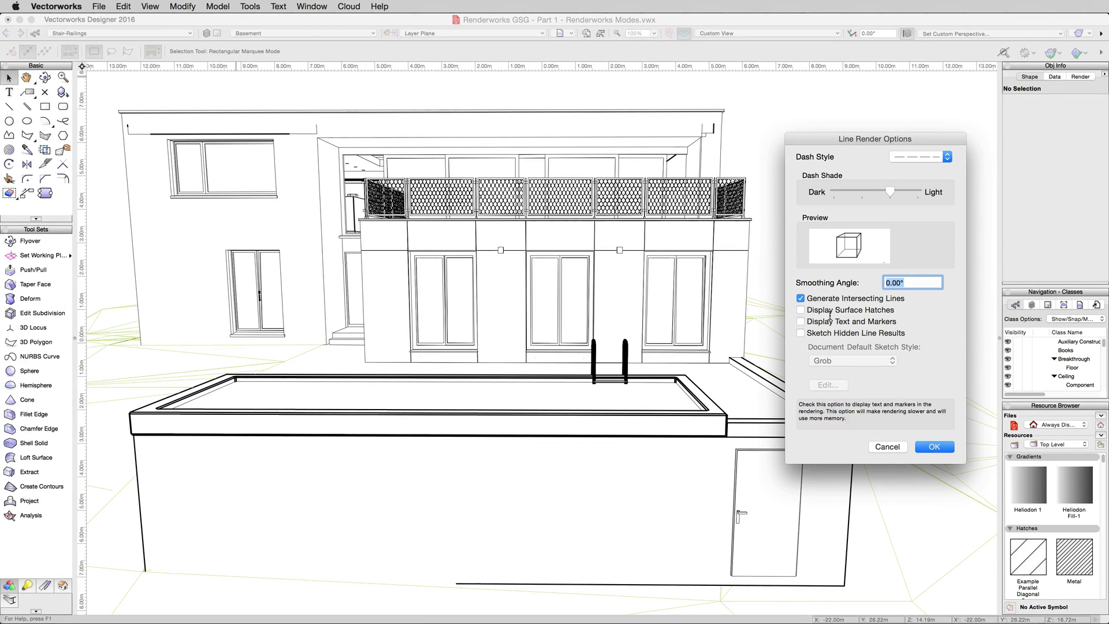
mouse_move(813, 309)
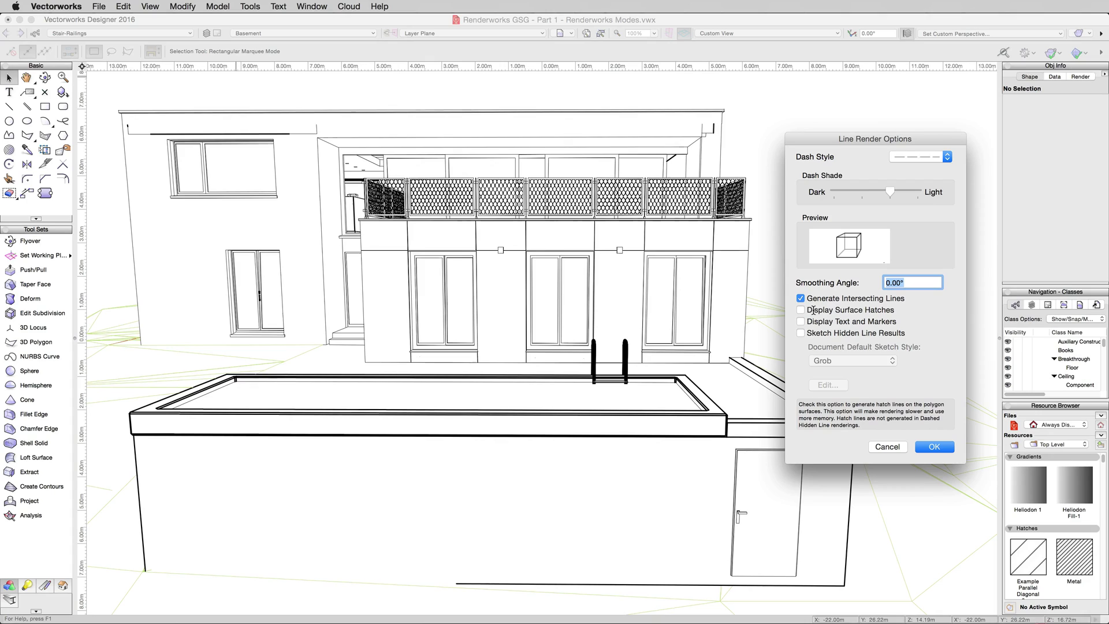
mouse_move(858, 323)
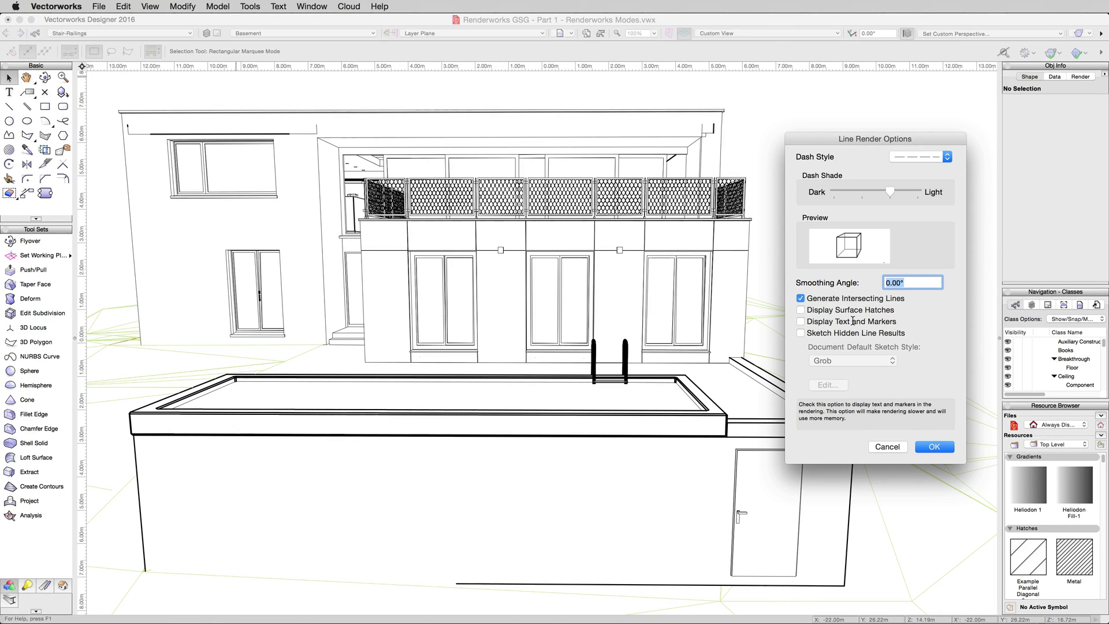
click(818, 335)
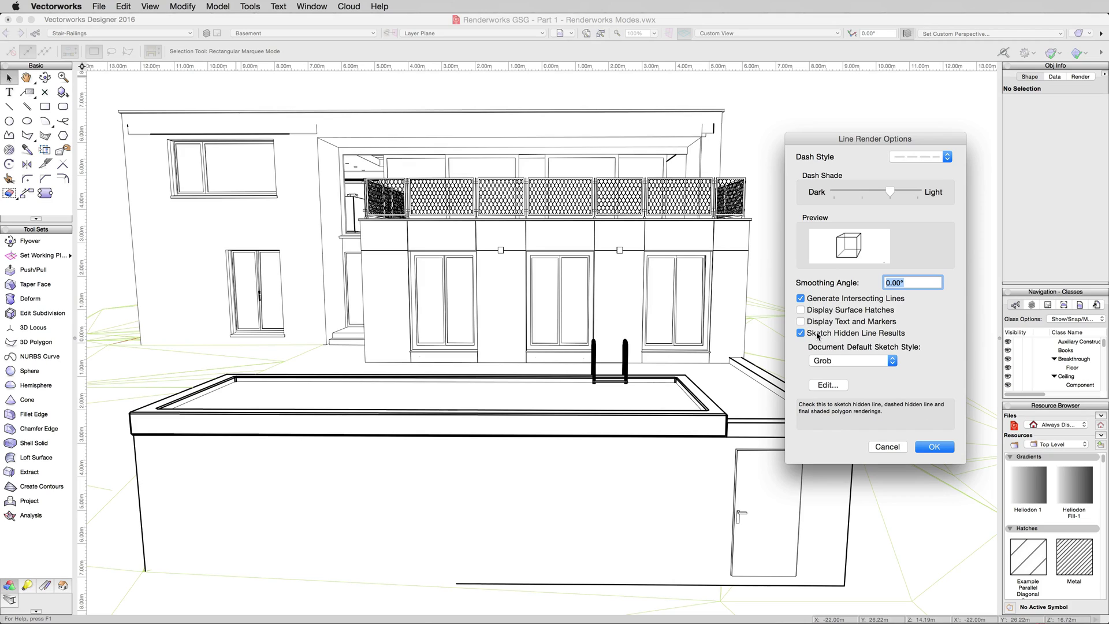
click(838, 362)
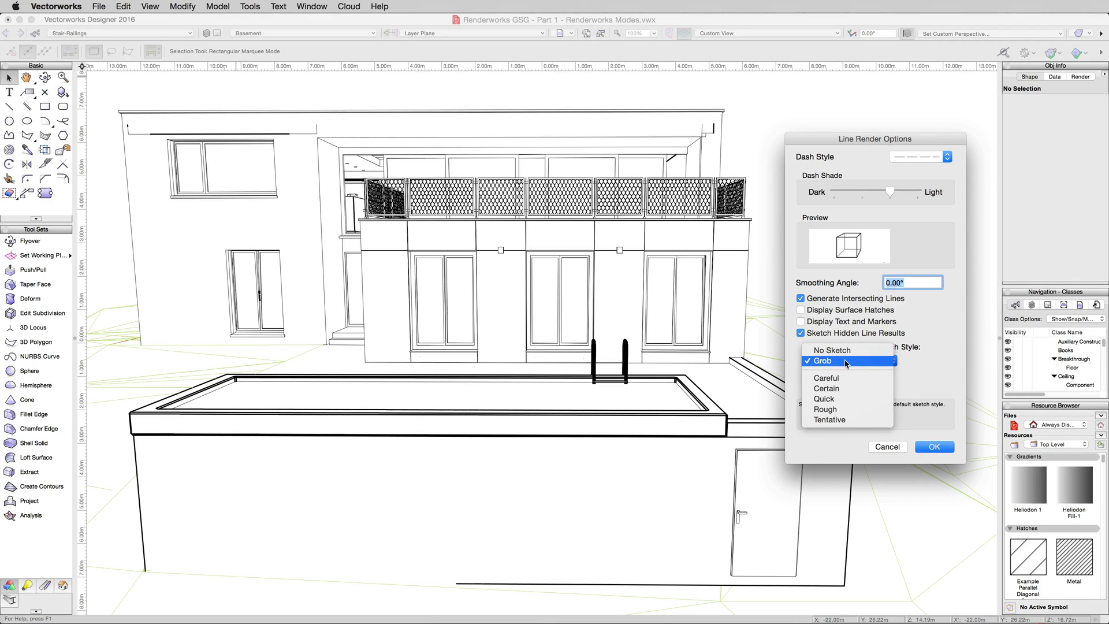
click(825, 399)
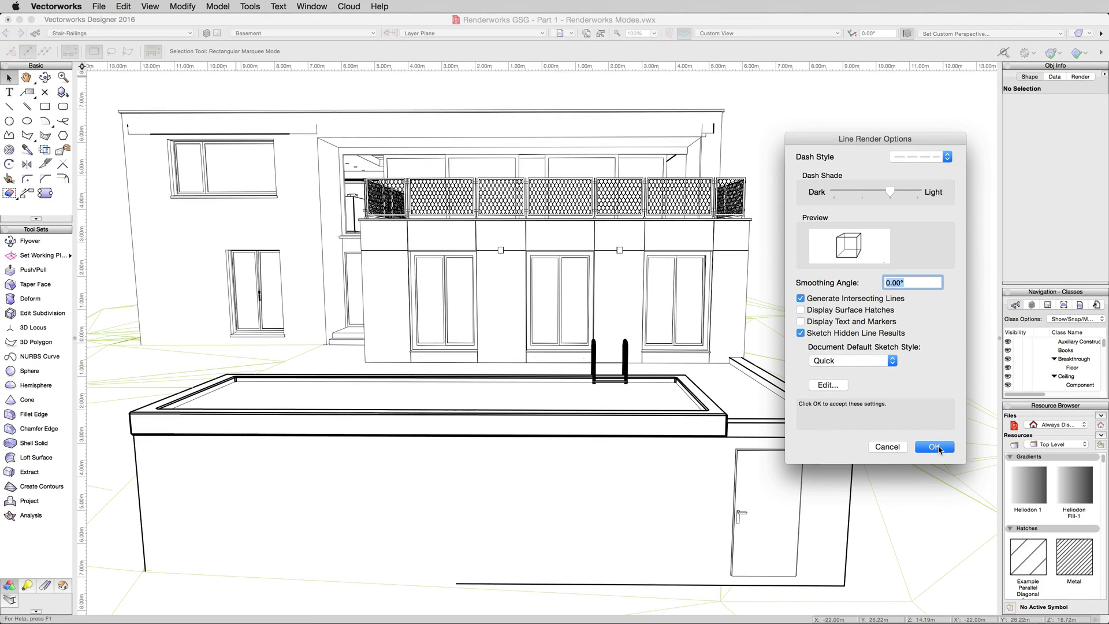
click(937, 448)
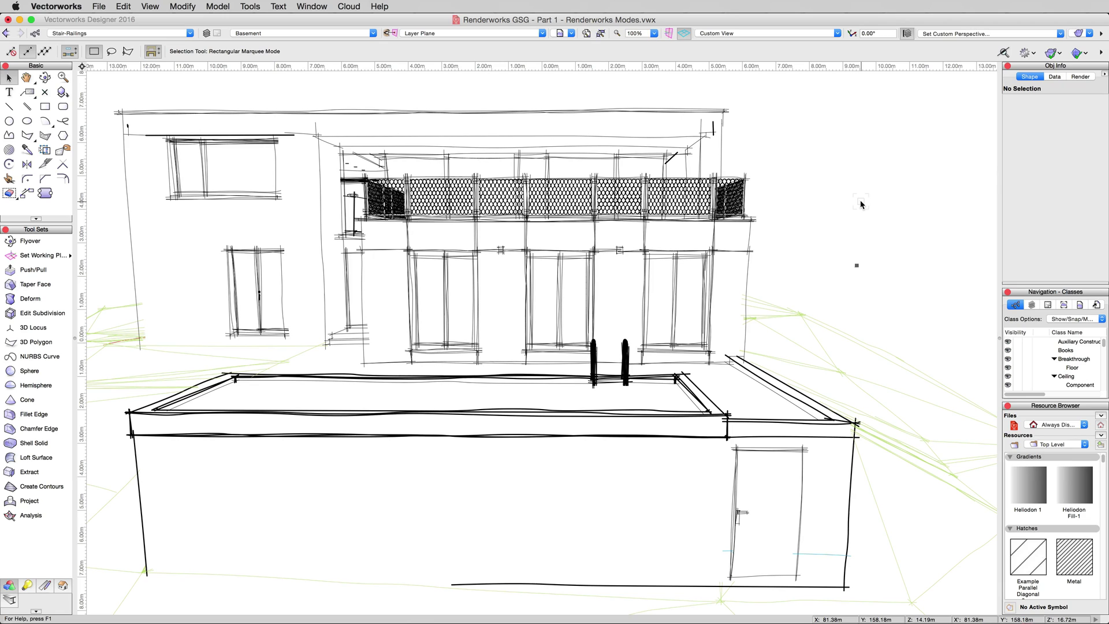
click(150, 6)
mouse_move(178, 85)
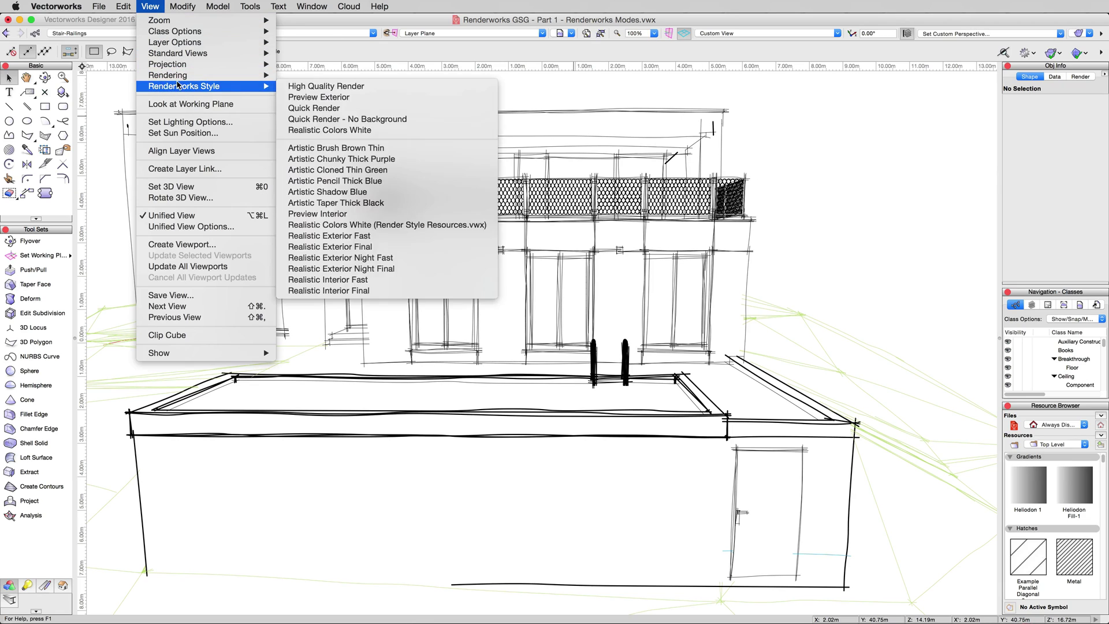
click(858, 173)
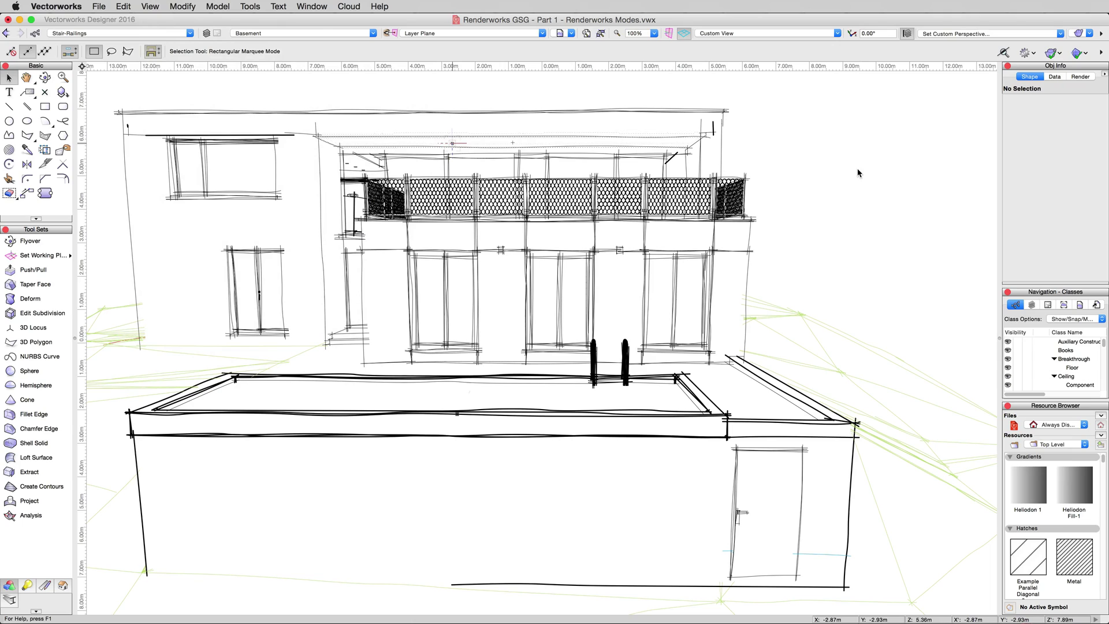